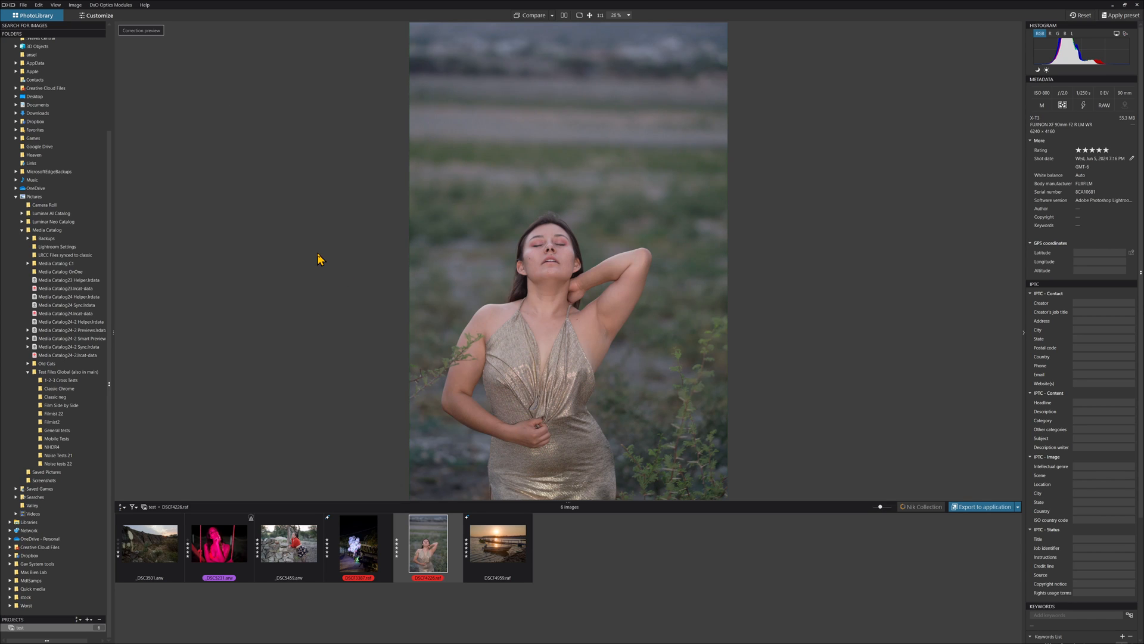
Step: Switch to the Customize workspace and resize the image browser strip
key("d")
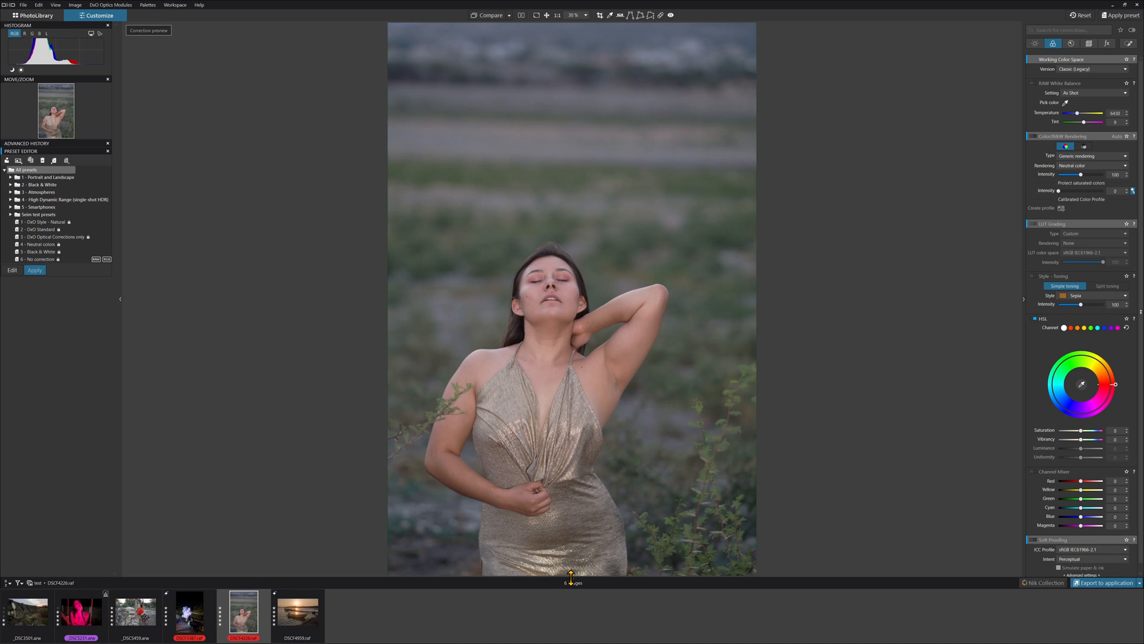
left_click_drag(570, 576, 590, 506)
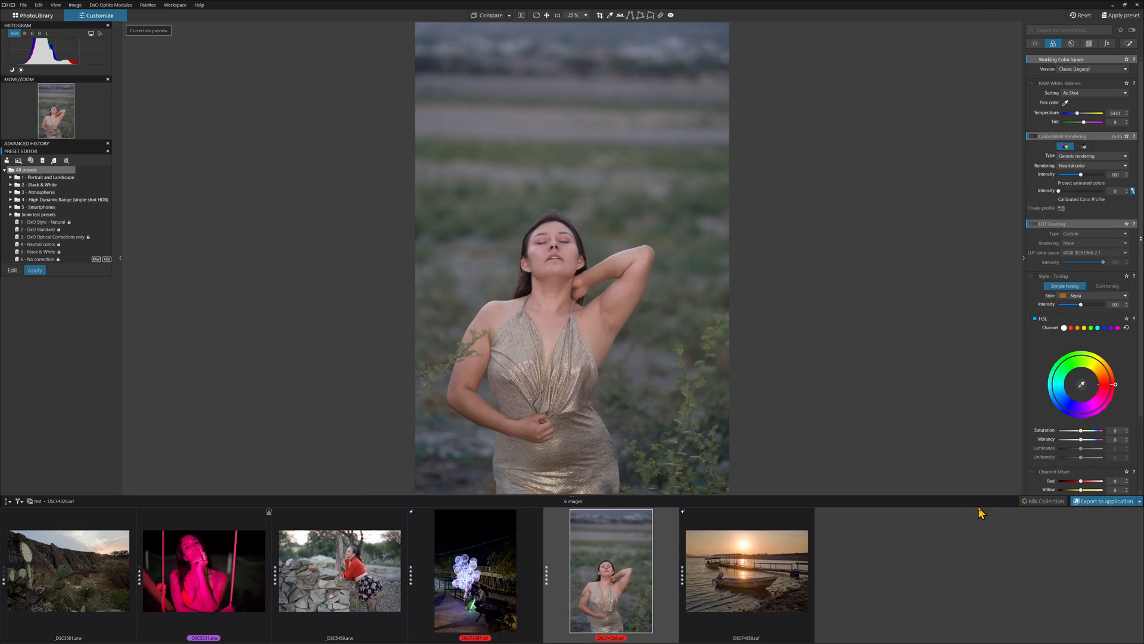
left_click_drag(133, 475, 132, 642)
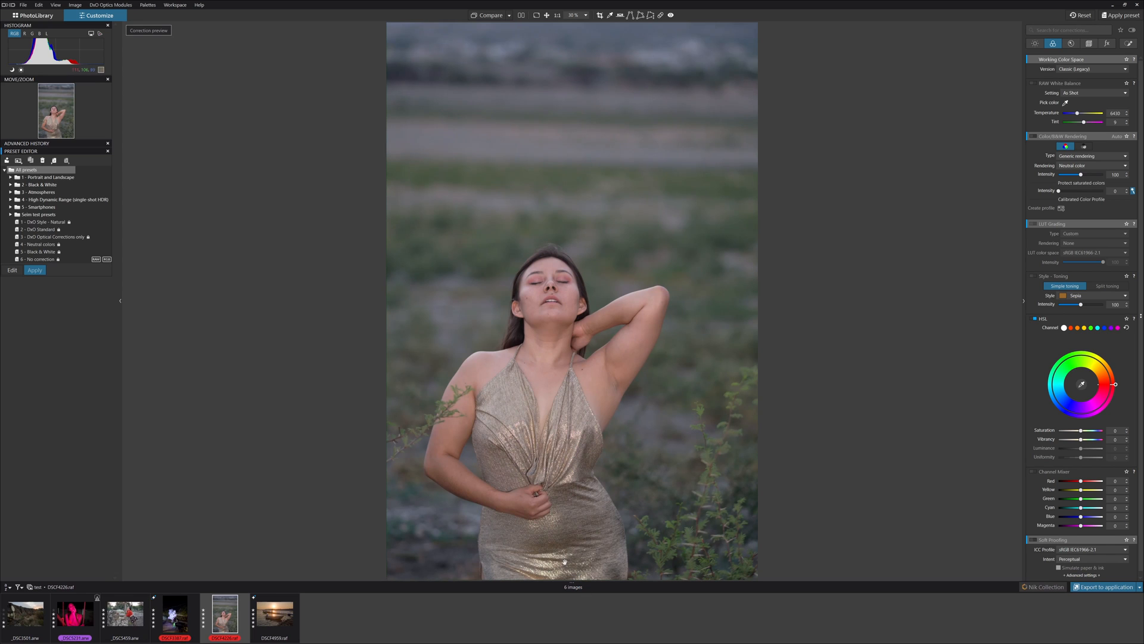
key("g")
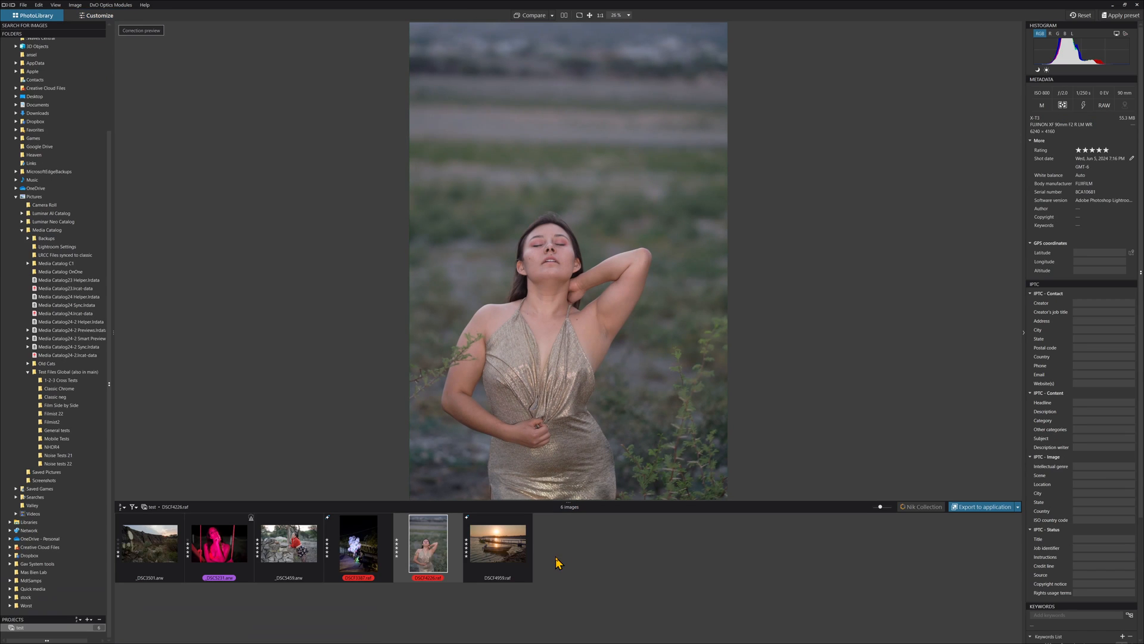
left_click_drag(568, 502, 575, 24)
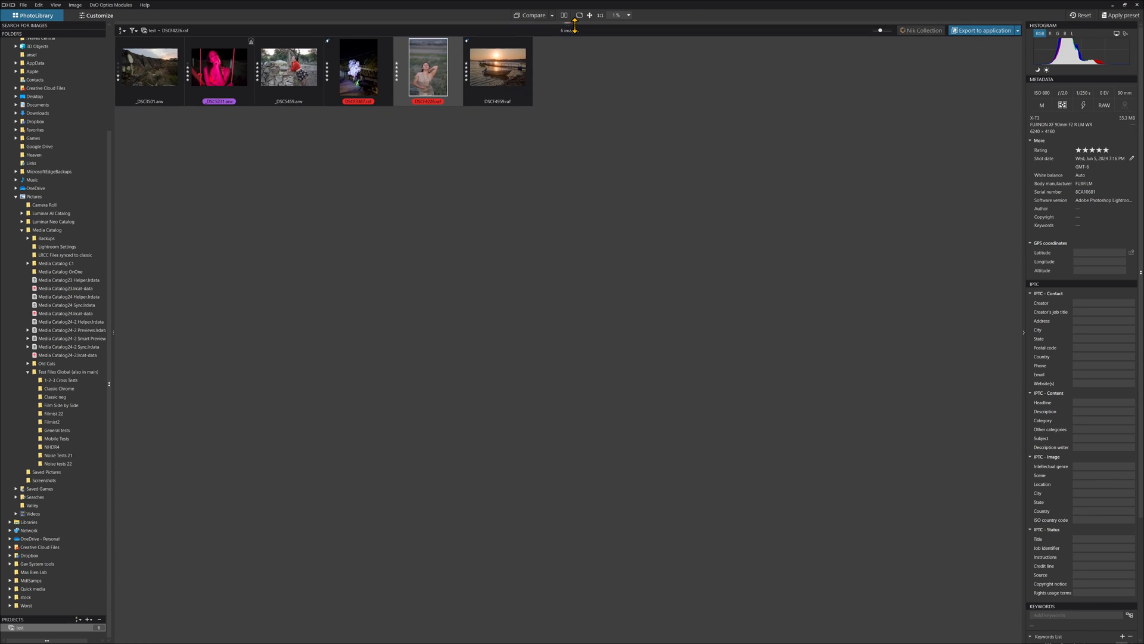
left_click_drag(583, 42, 623, 500)
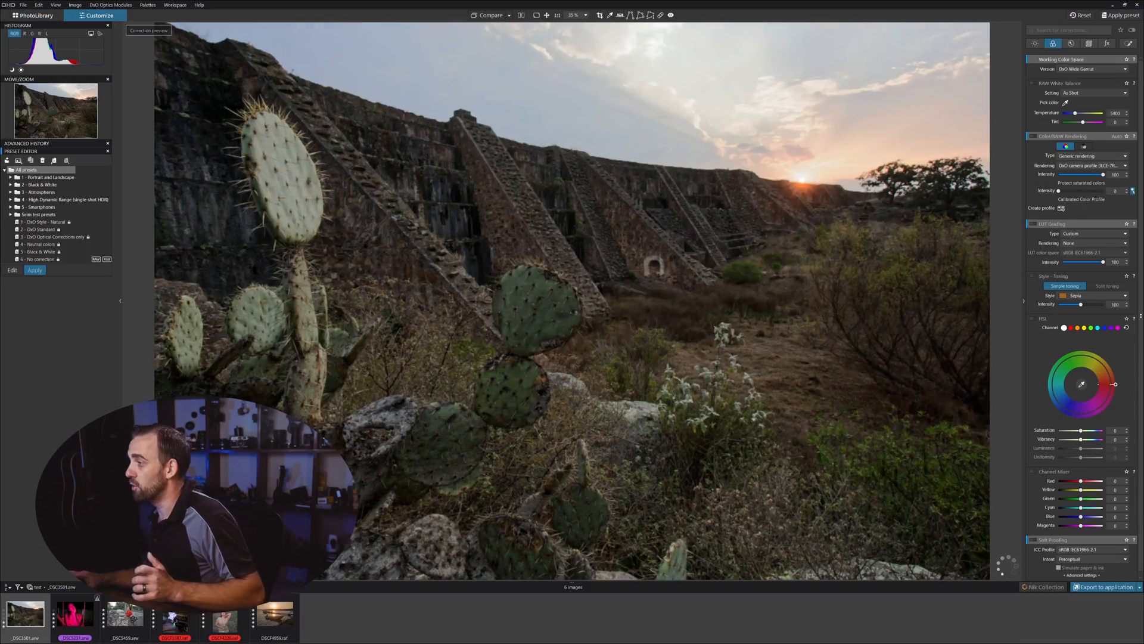
Step: Collapse and reopen the corrections palette beside the gold-dress portrait
left_click(395, 439)
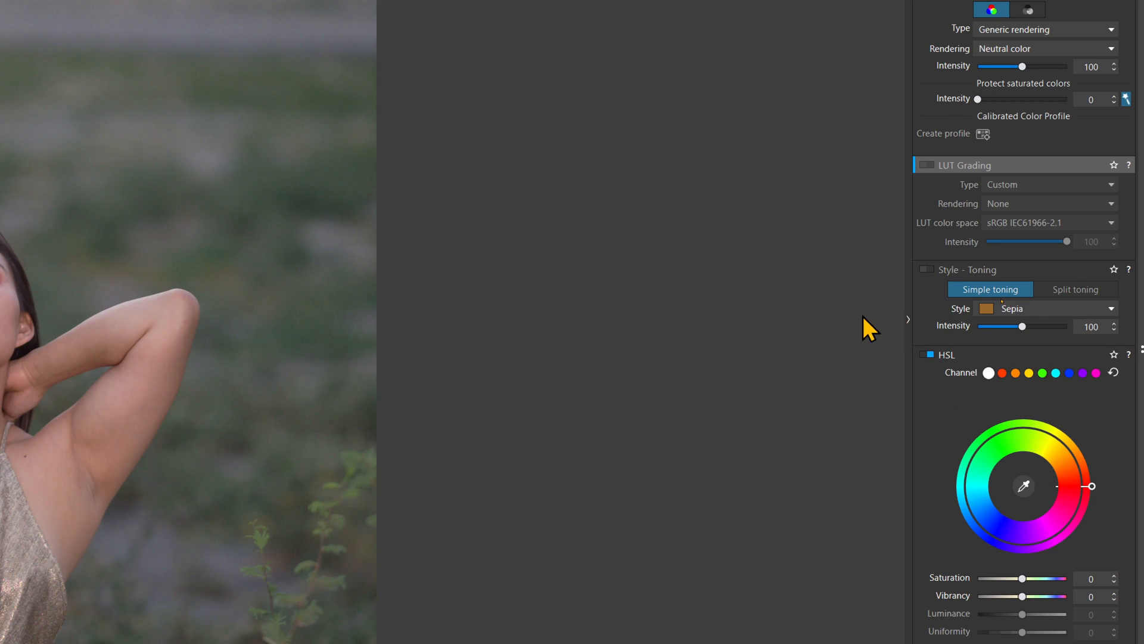
left_click(904, 321)
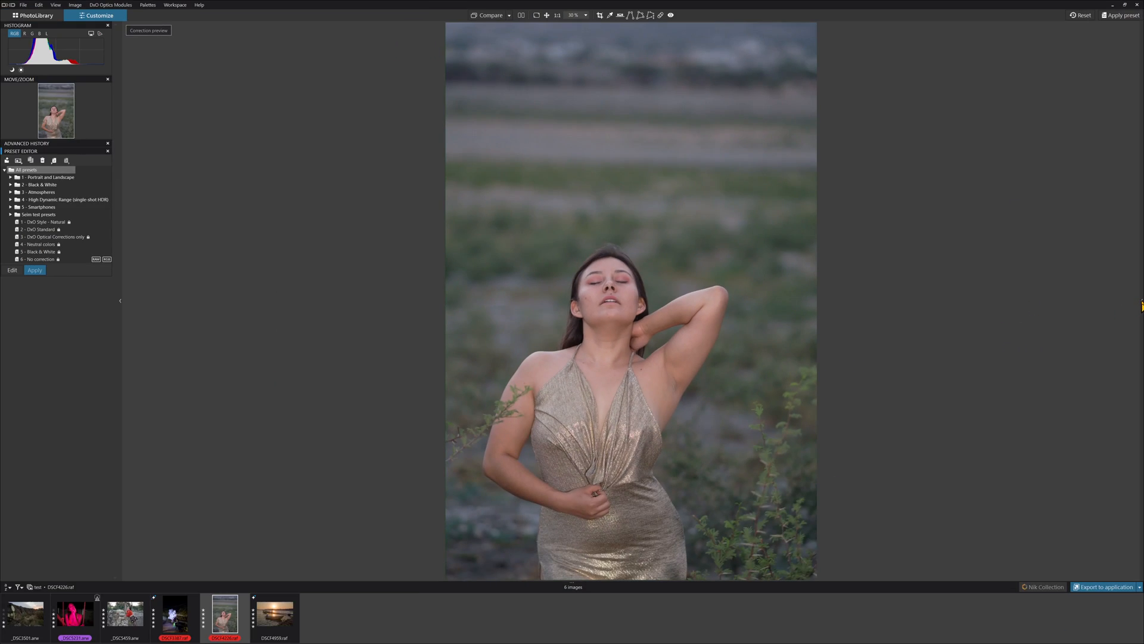
left_click(1141, 305)
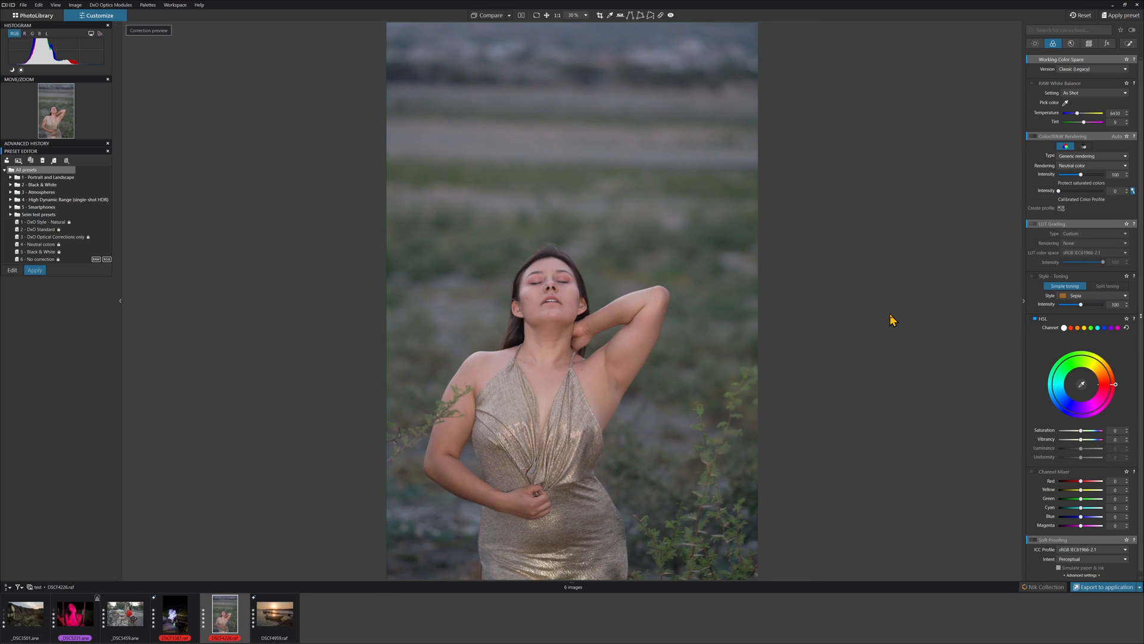
Step: Switch to Lightroom Classic, widen its side panel, and select the gold-dress portrait for Develop
key("alt+Tab")
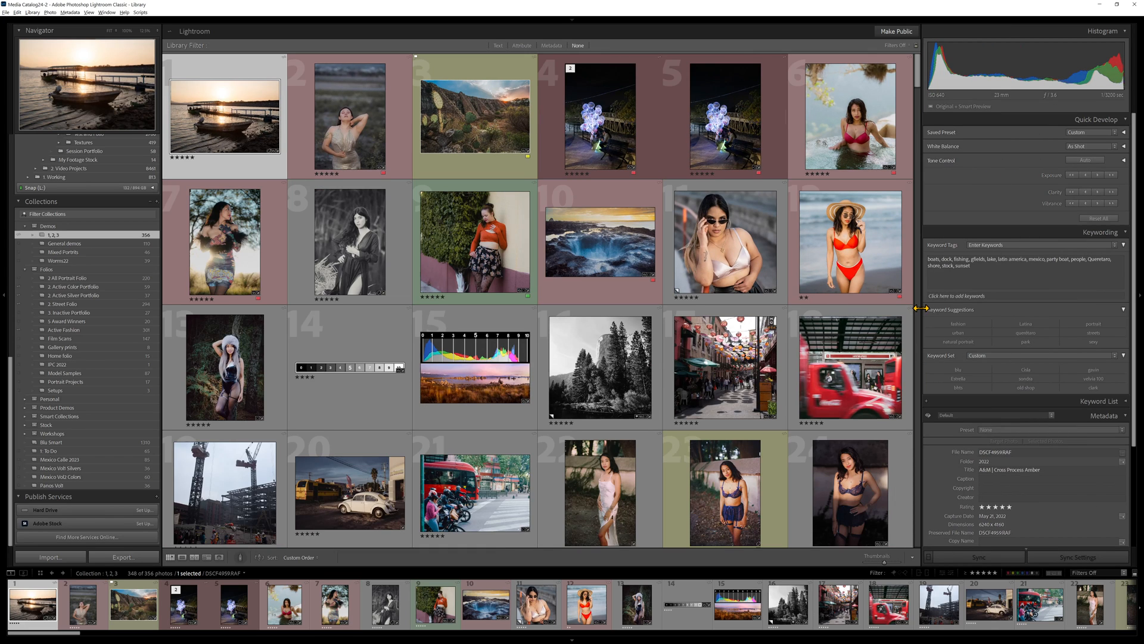
left_click_drag(959, 308, 965, 301)
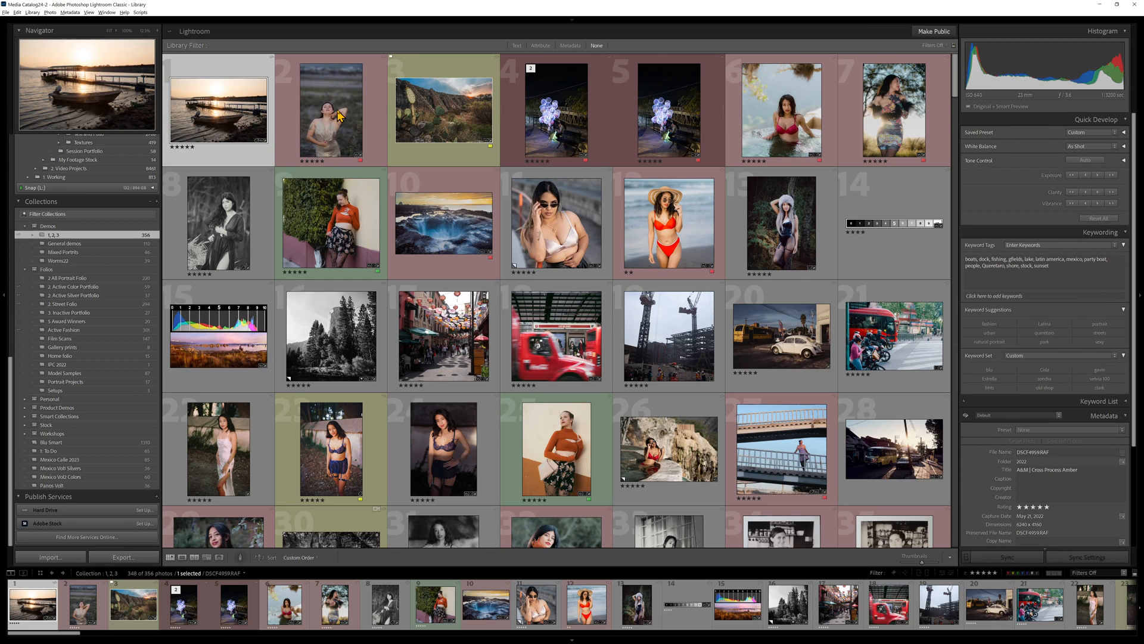
left_click(332, 115)
key("d")
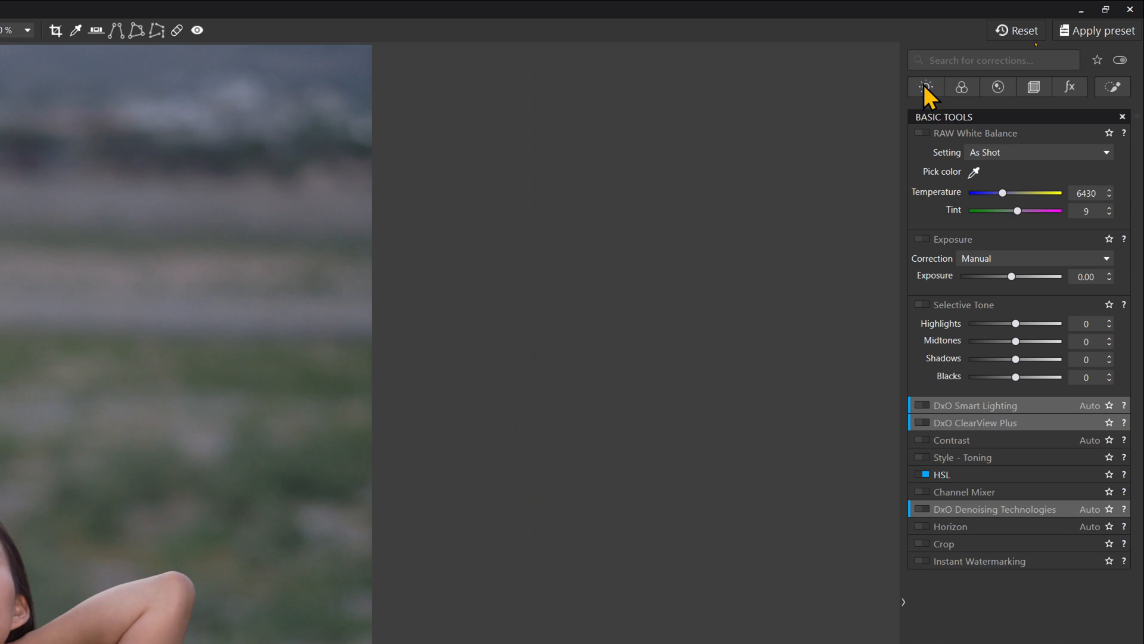
Step: Browse the correction palette tabs and raise the Exposure slightly under the Light corrections
left_click(962, 88)
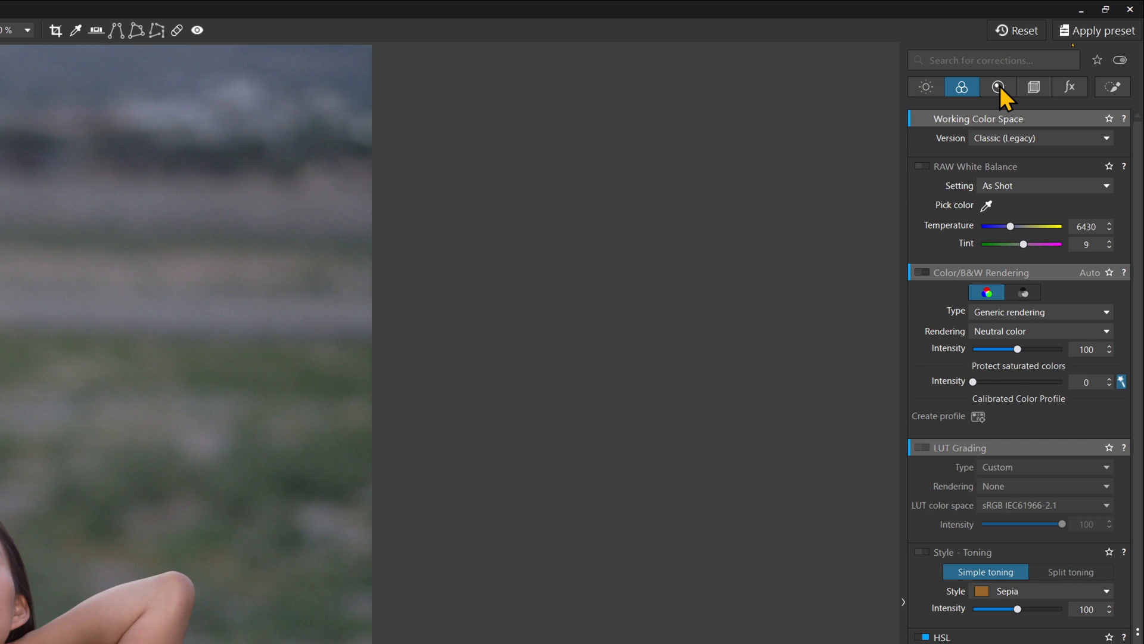
left_click(998, 88)
left_click(963, 84)
left_click(928, 84)
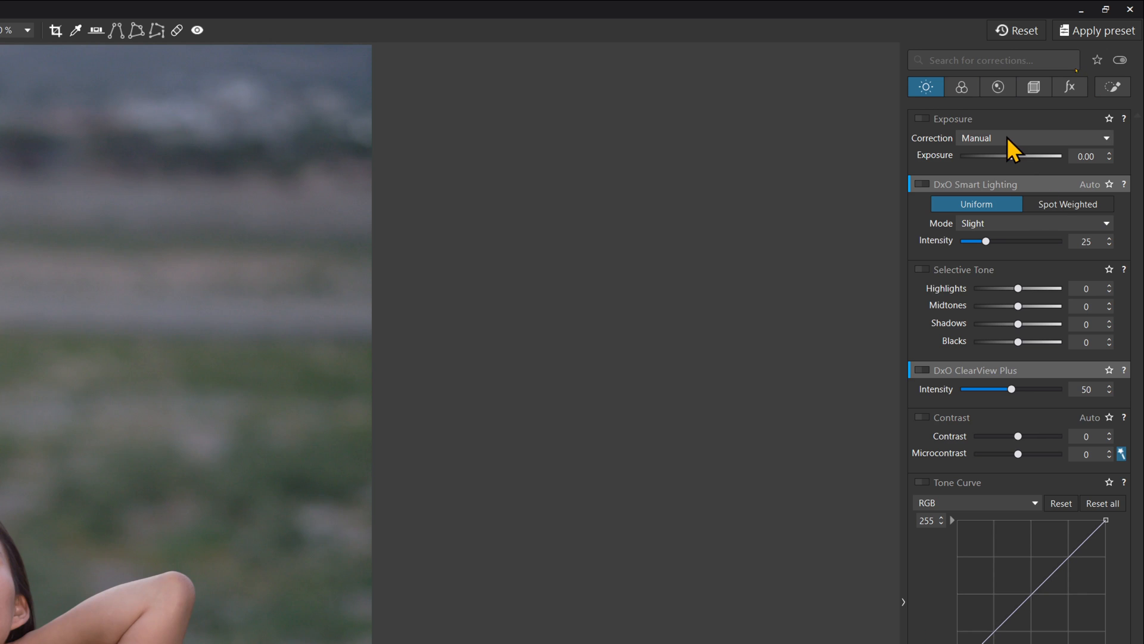
left_click_drag(1012, 156, 1024, 155)
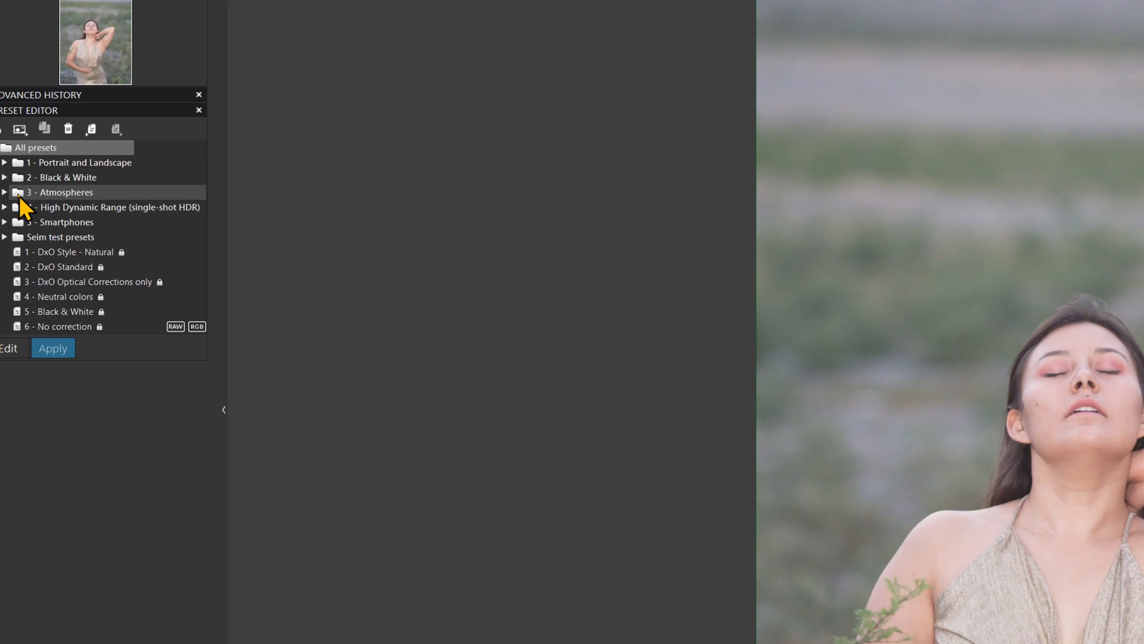
Step: Expand the Portrait and Landscape preset folder and apply 1 - Portrait - Standard
left_click(4, 163)
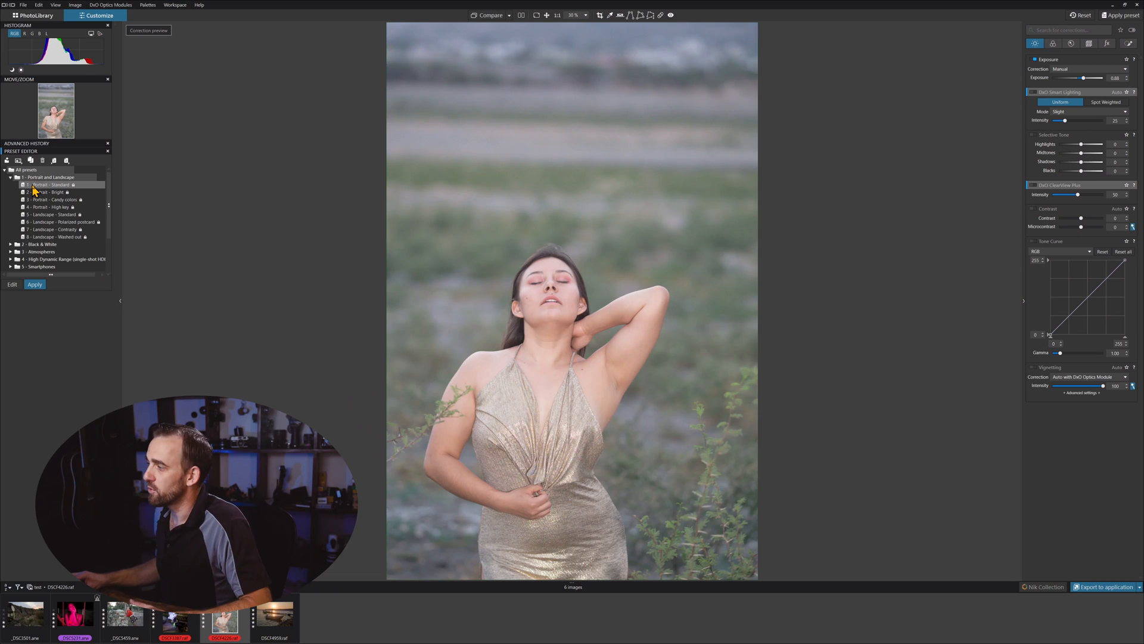
double_click(33, 186)
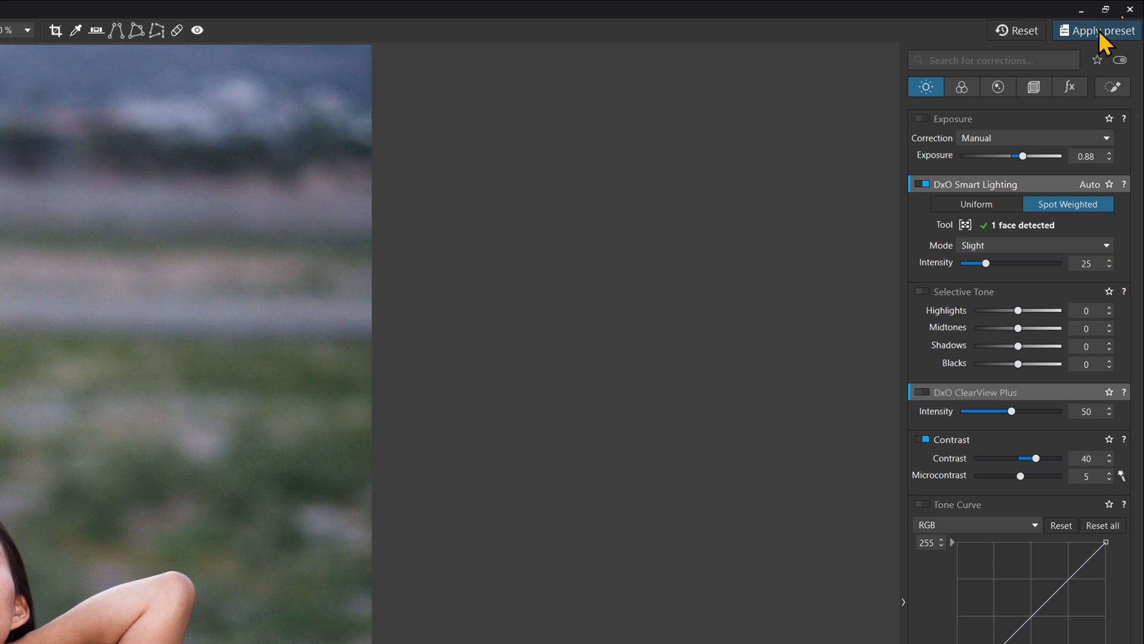
Step: Open the preset gallery, expand 1 - Portrait and Landscape, and apply 4 - Portrait - High key
left_click(1100, 34)
left_click(1100, 33)
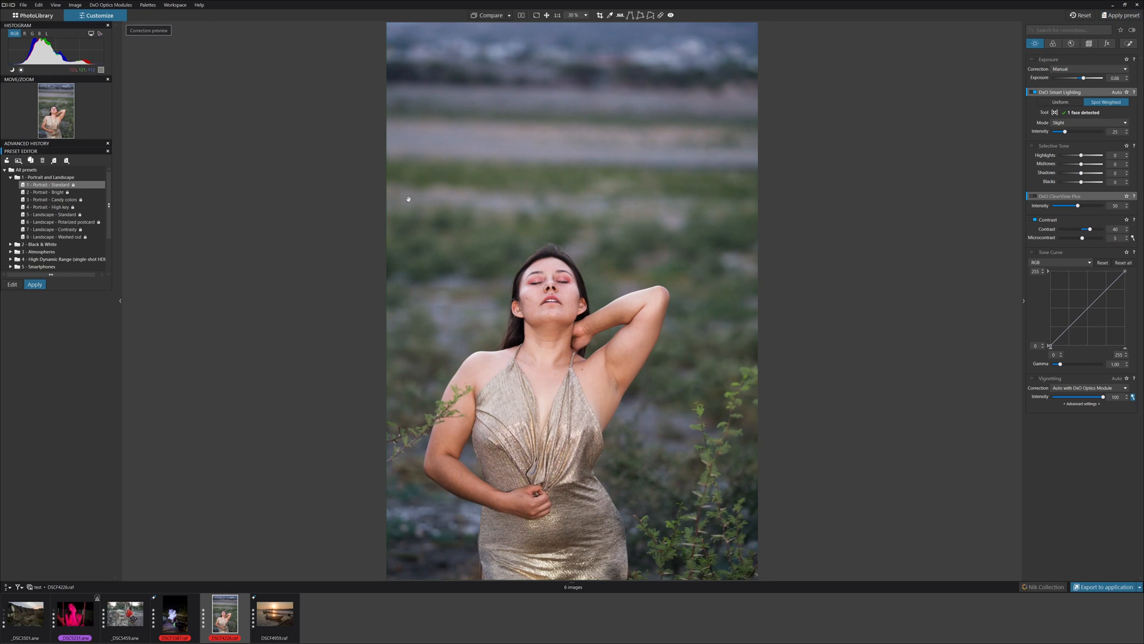
left_click(1122, 18)
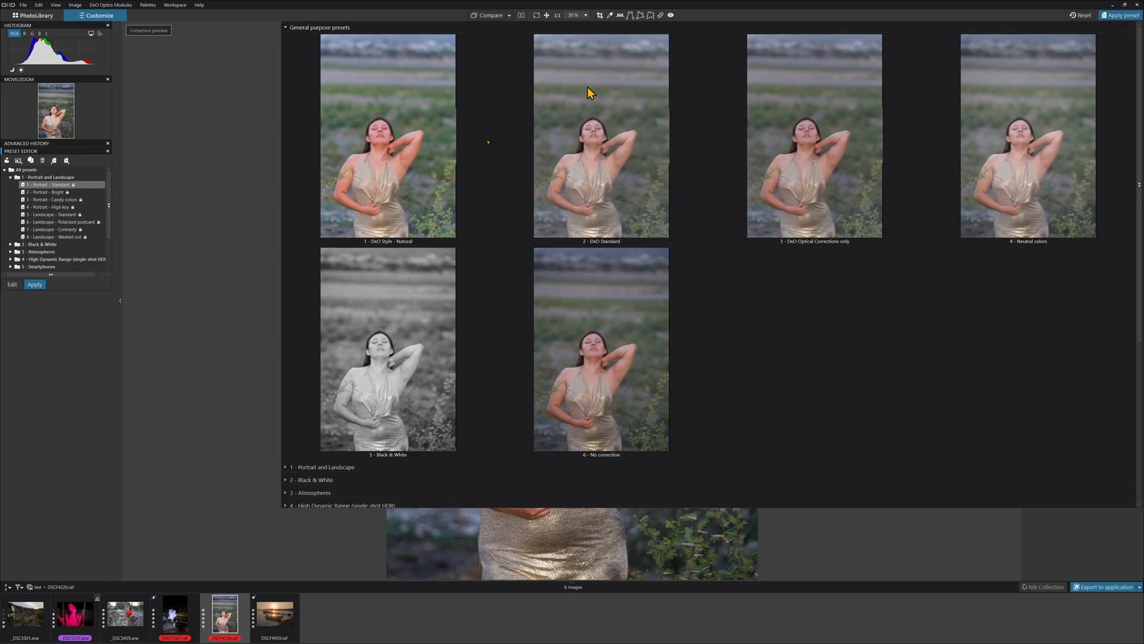
left_click(285, 469)
scroll(639, 378, "down", 8)
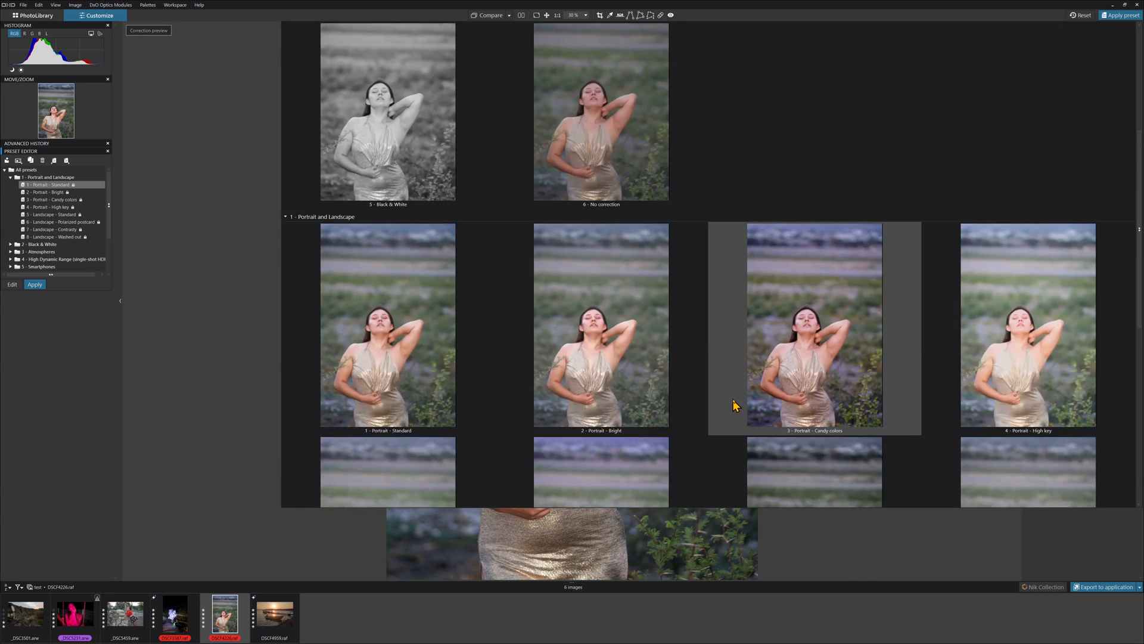
scroll(931, 296, "up", 3)
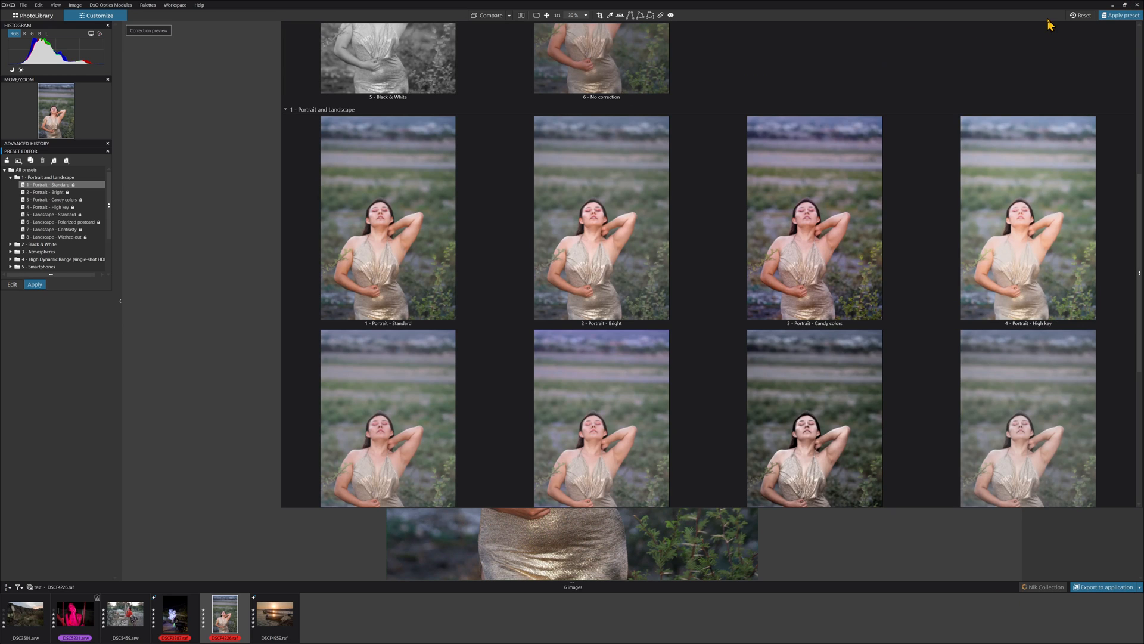
double_click(957, 194)
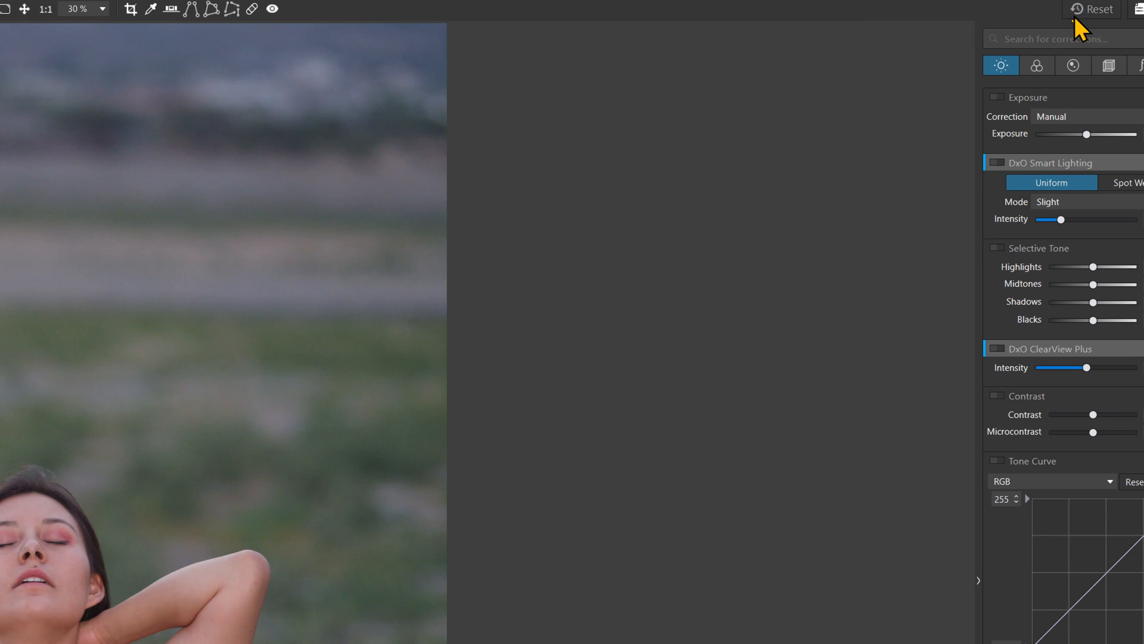
Step: Reset the corrections and inspect the face at 100% zoom
left_click(1074, 16)
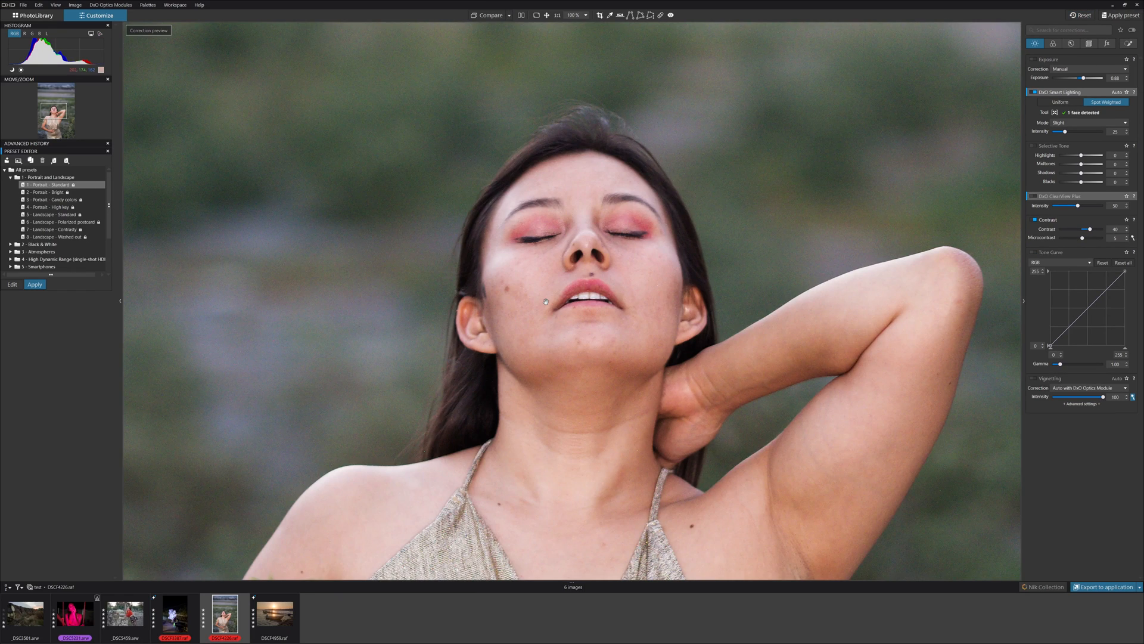
left_click(545, 302)
scroll(548, 358, "down", 4)
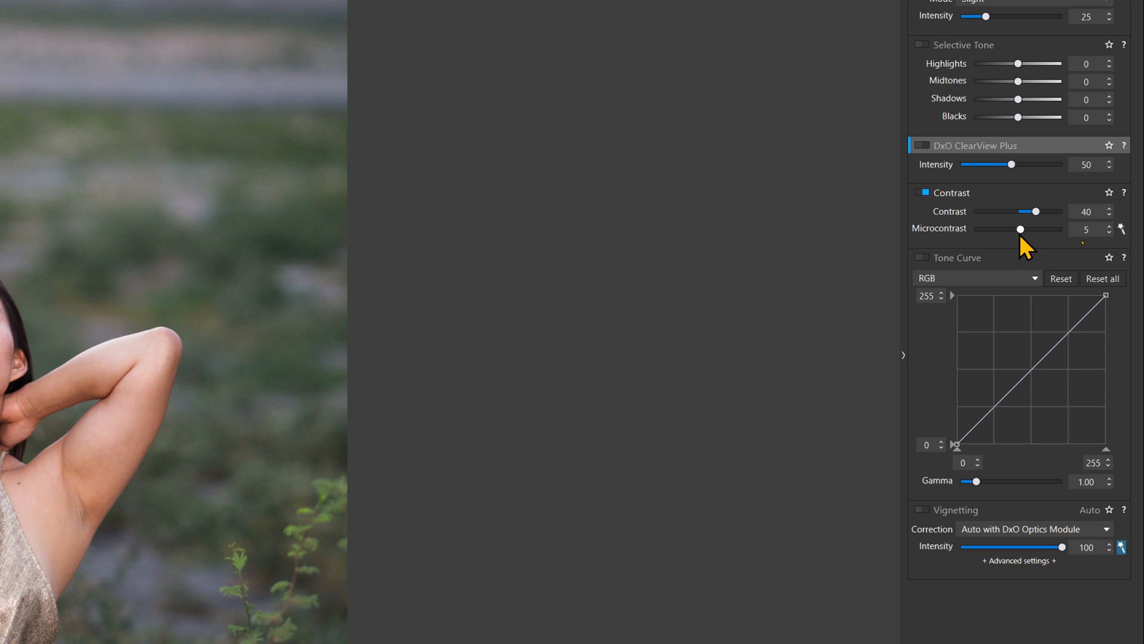
Step: Lower the Microcontrast slider slightly
mouse_move(1021, 230)
left_mouse_down()
mouse_move(1000, 230)
mouse_move(1010, 230)
left_mouse_up()
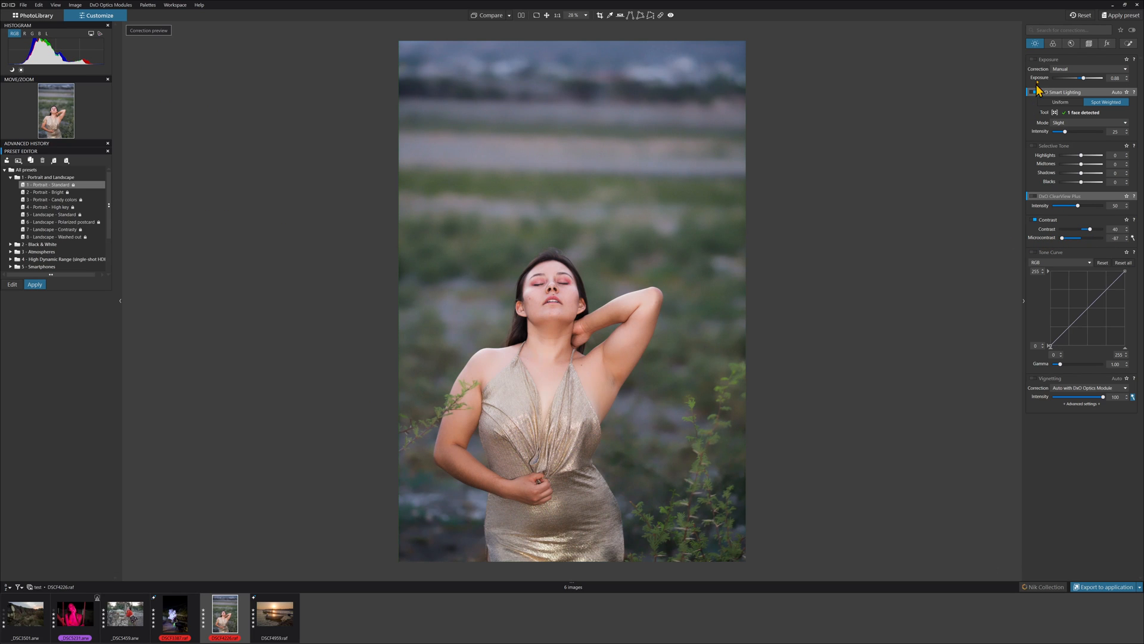
Step: Open the Color corrections tab, dismiss the profile tip, and reset all corrections
left_click(1053, 44)
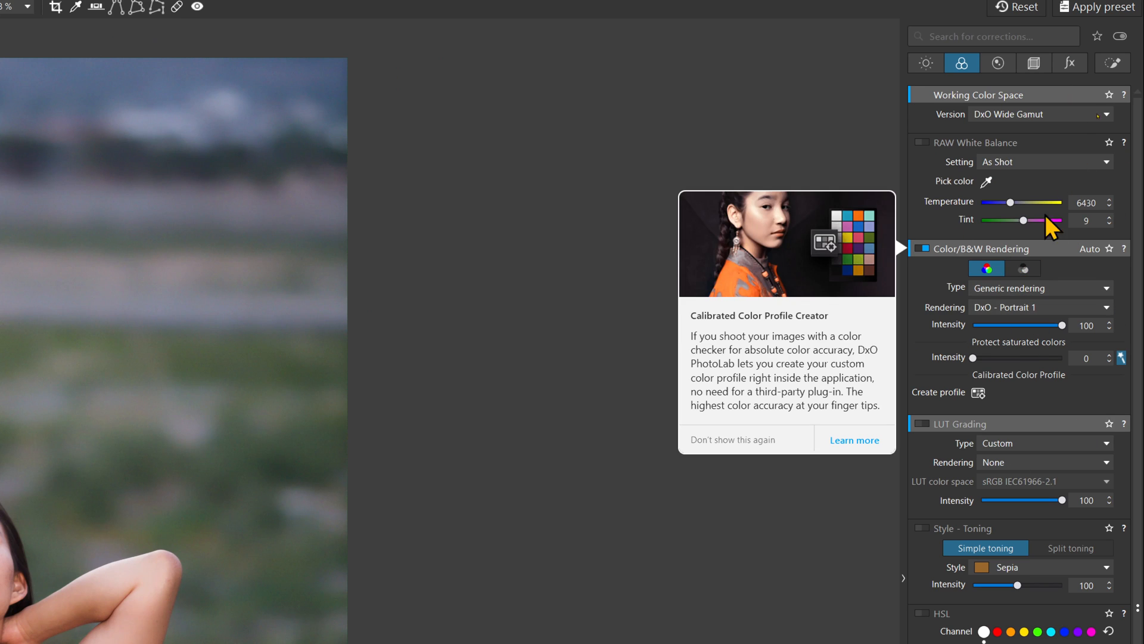
left_click(1025, 443)
left_click(1025, 442)
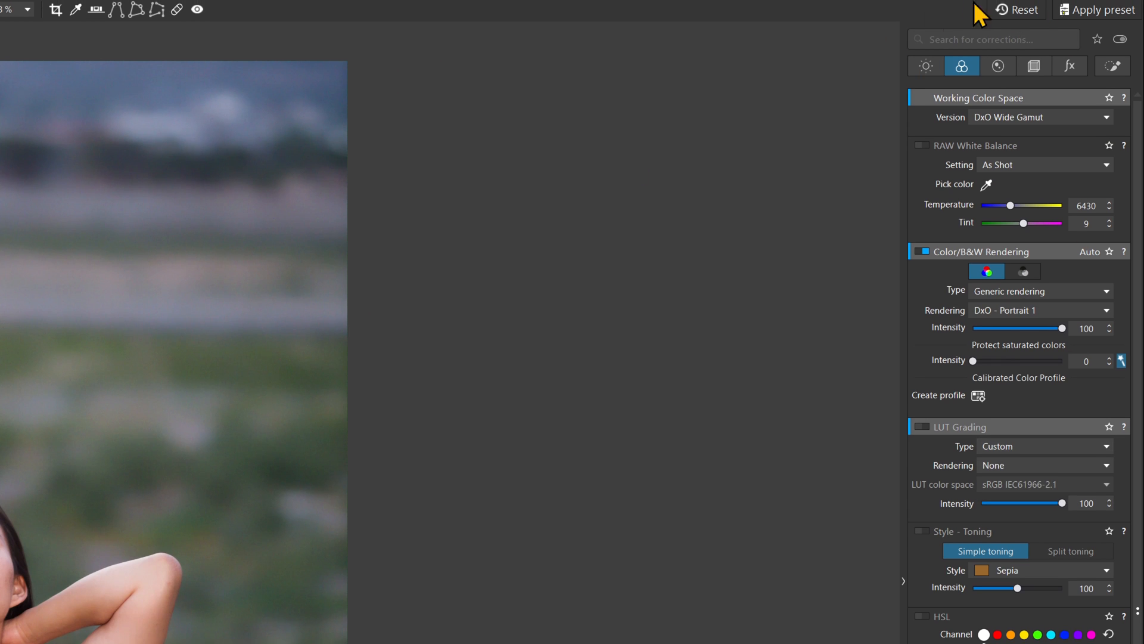
left_click(1013, 10)
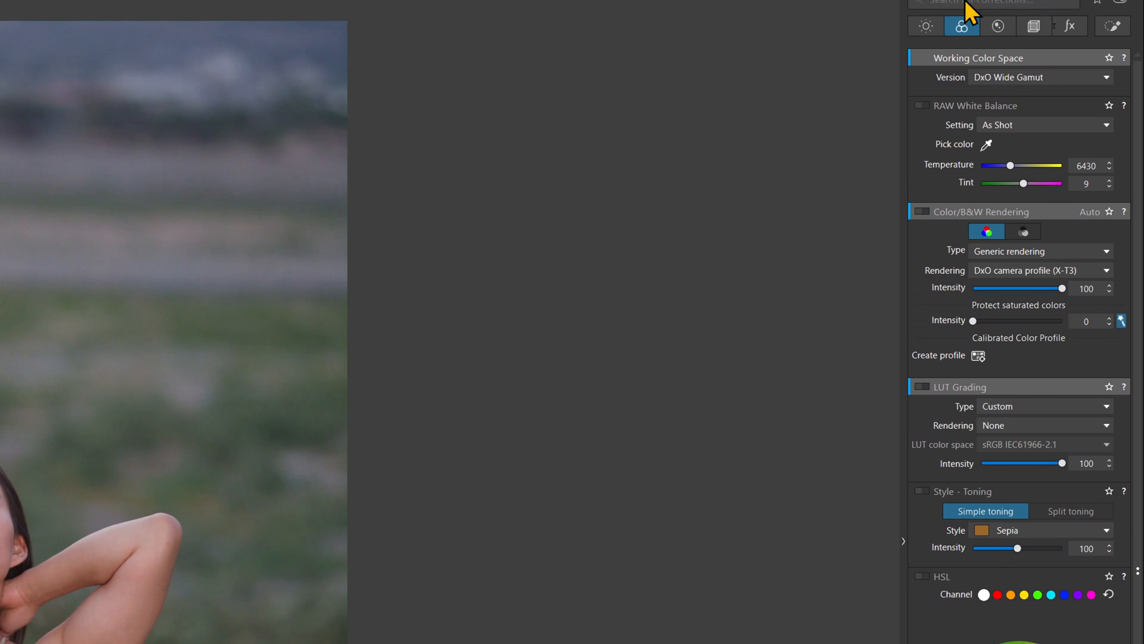
Step: Set LUT Grading to Custom with the Filmist2 - F Pro 400 H G.2 (2.2).cube rendering
left_click(928, 15)
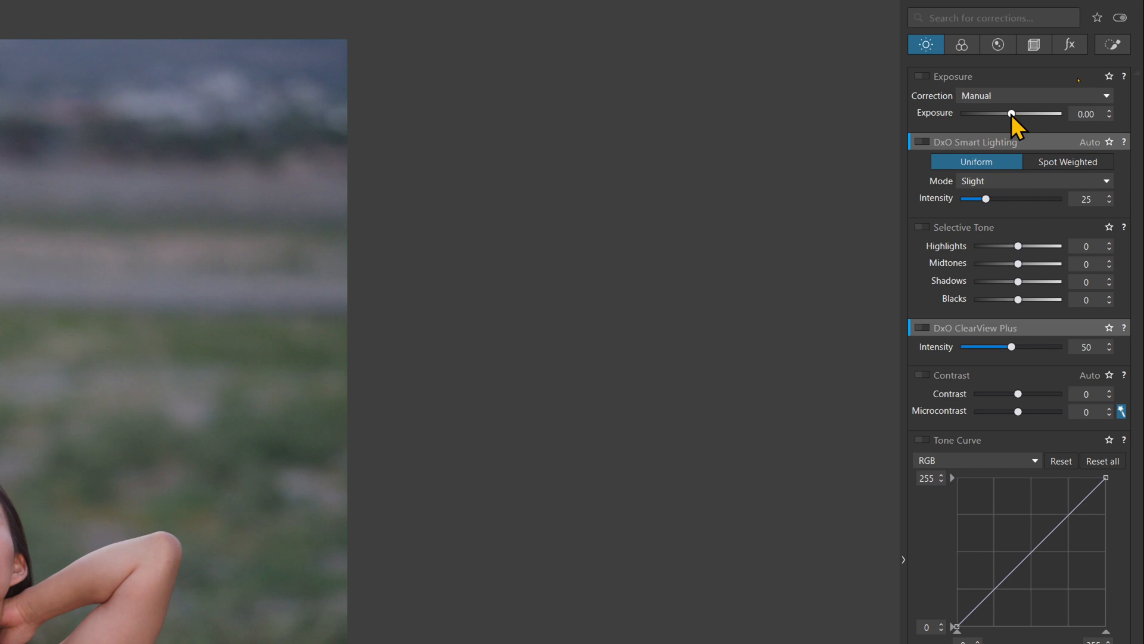
left_click_drag(1011, 114, 1016, 113)
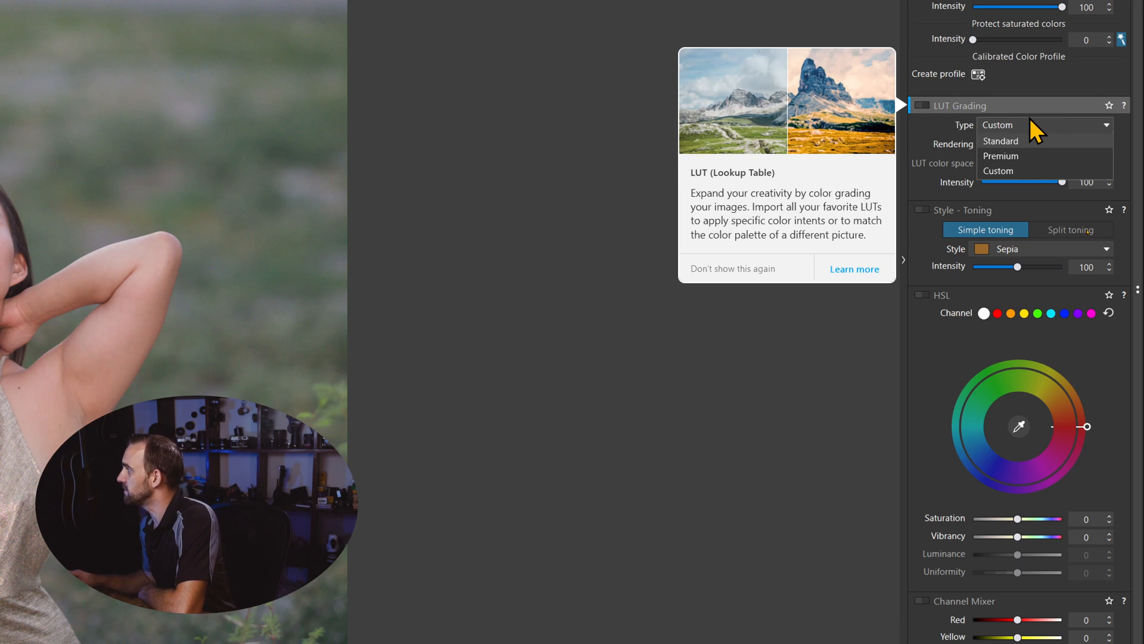
left_click(1013, 170)
left_click(1043, 143)
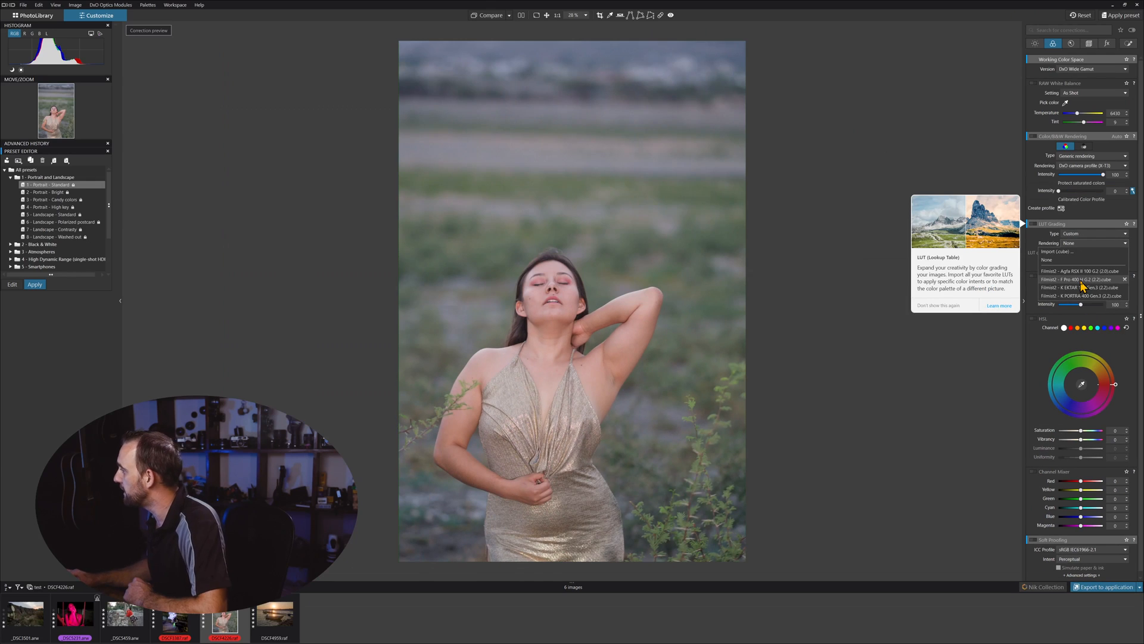
left_click(1081, 281)
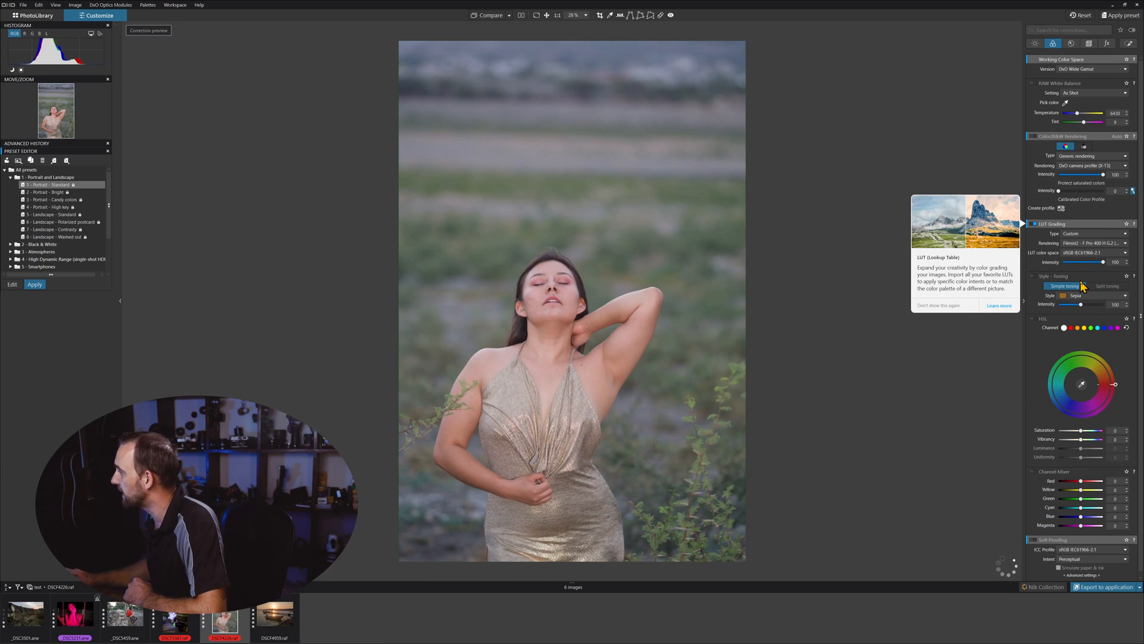
Step: Set the LUT Grading intensity to 66
left_click_drag(1071, 262, 1111, 267)
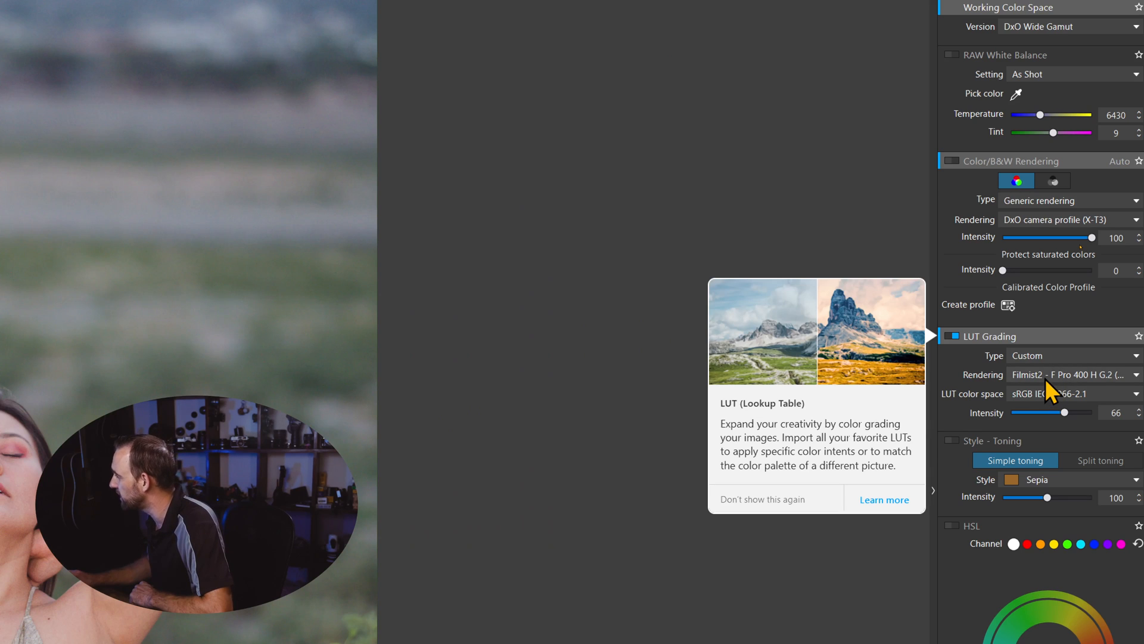
left_click(1079, 374)
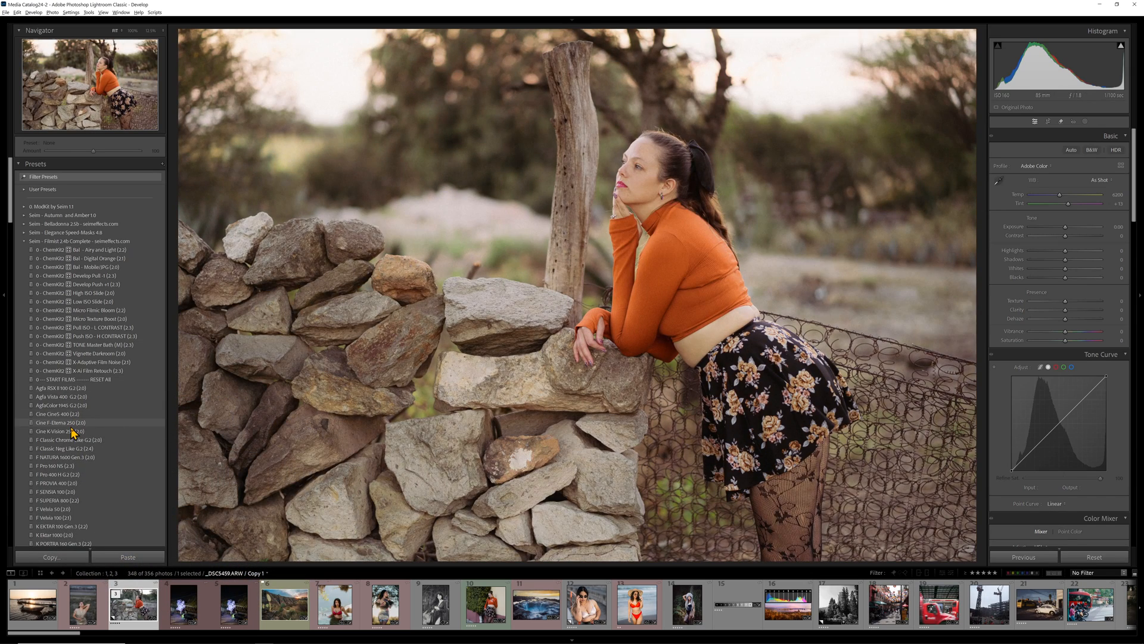
Step: In Lightroom Classic, apply the F Pro 400 H (2.2) preset to the orange-sweater portrait
left_click(69, 476)
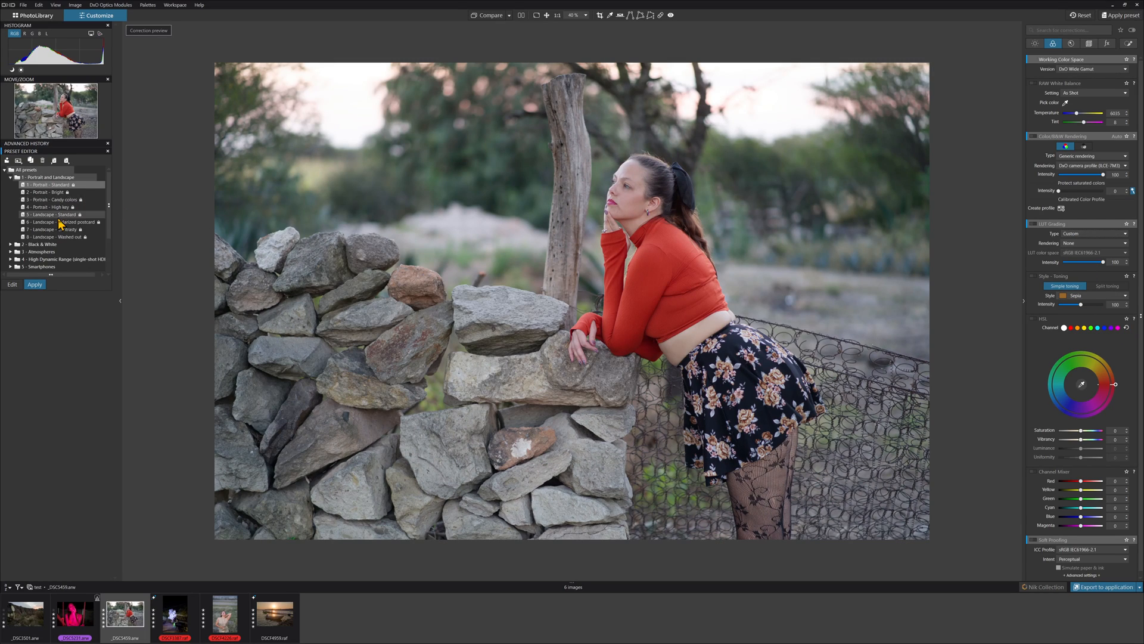
Step: Set the LUT Grading rendering to Filmist2 - F Pro 400 H G.2 (2.2) and browse the correction tabs
mouse_move(1085, 233)
left_click(1086, 243)
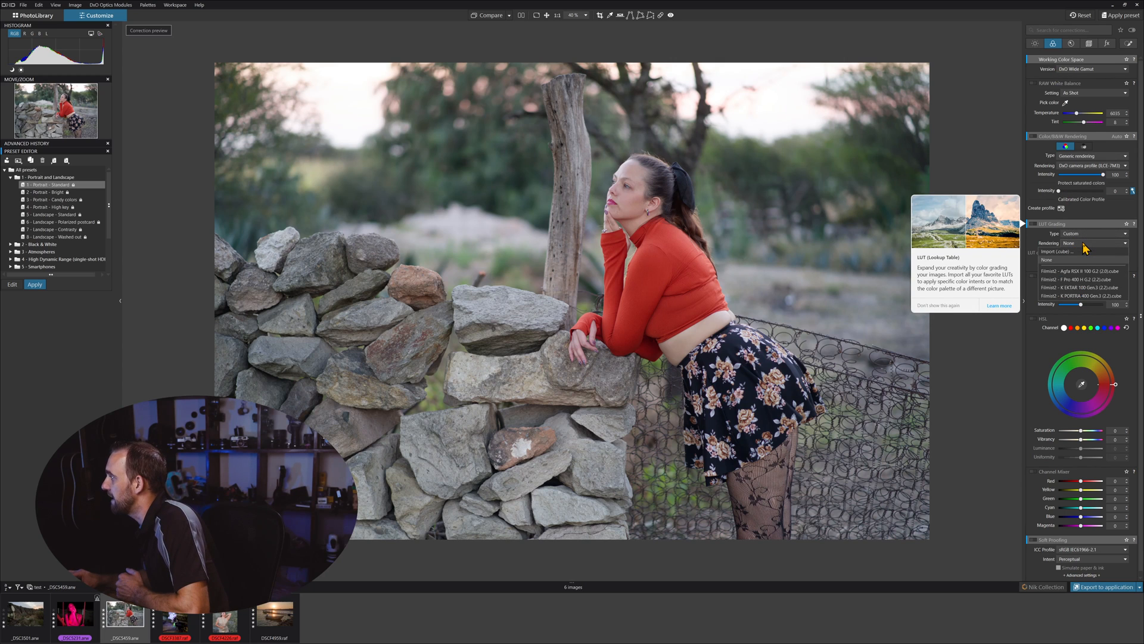
left_click(1081, 286)
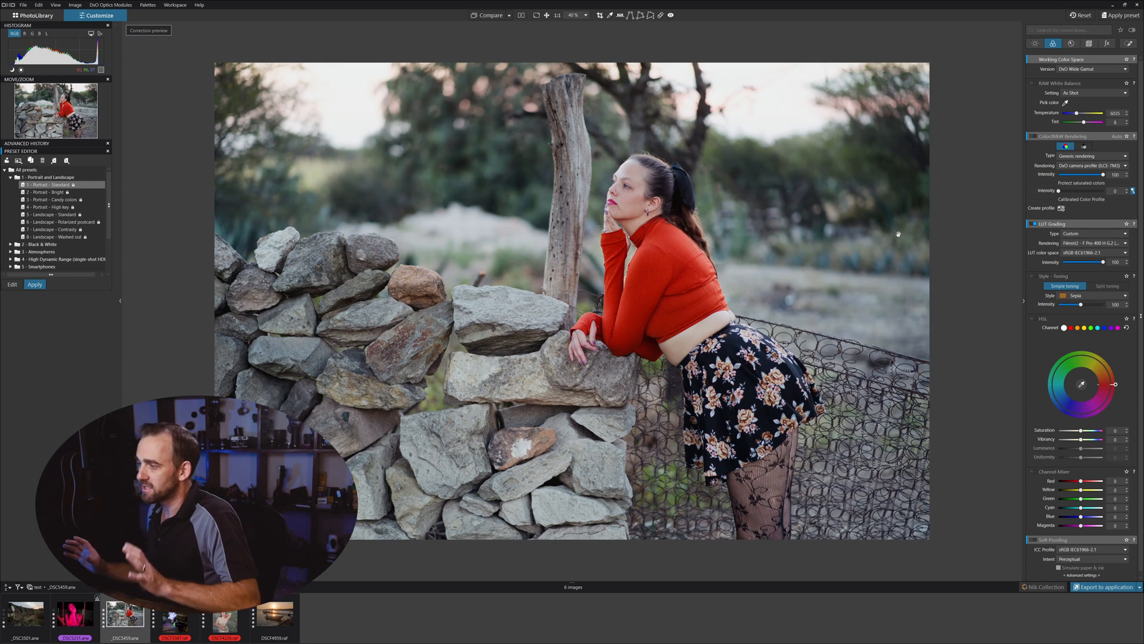
left_click(1036, 44)
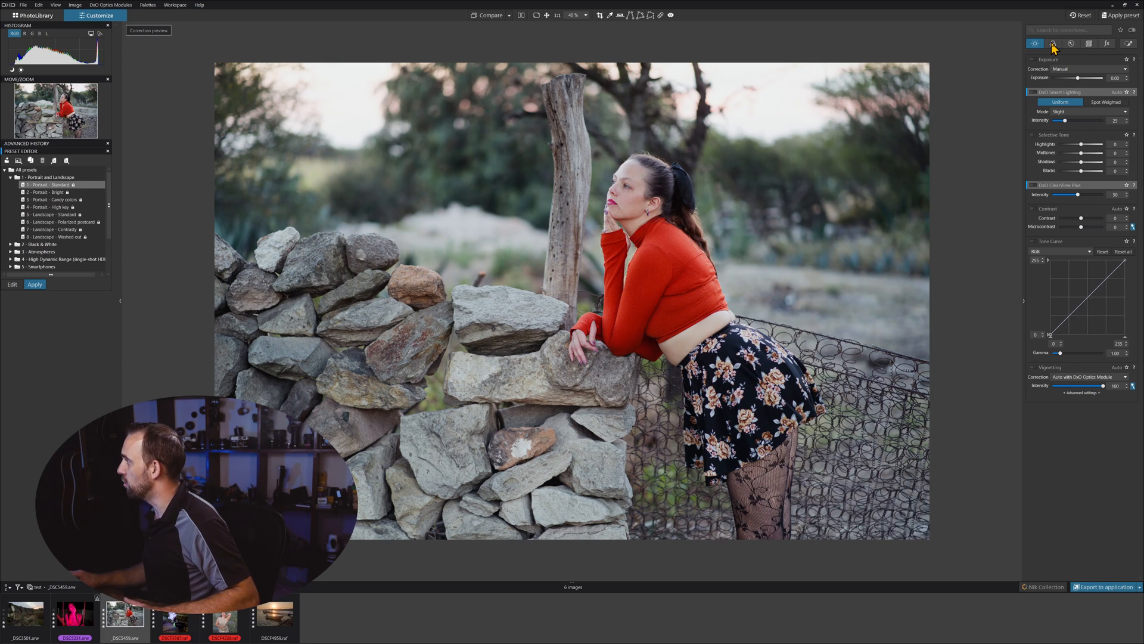
left_click(1071, 44)
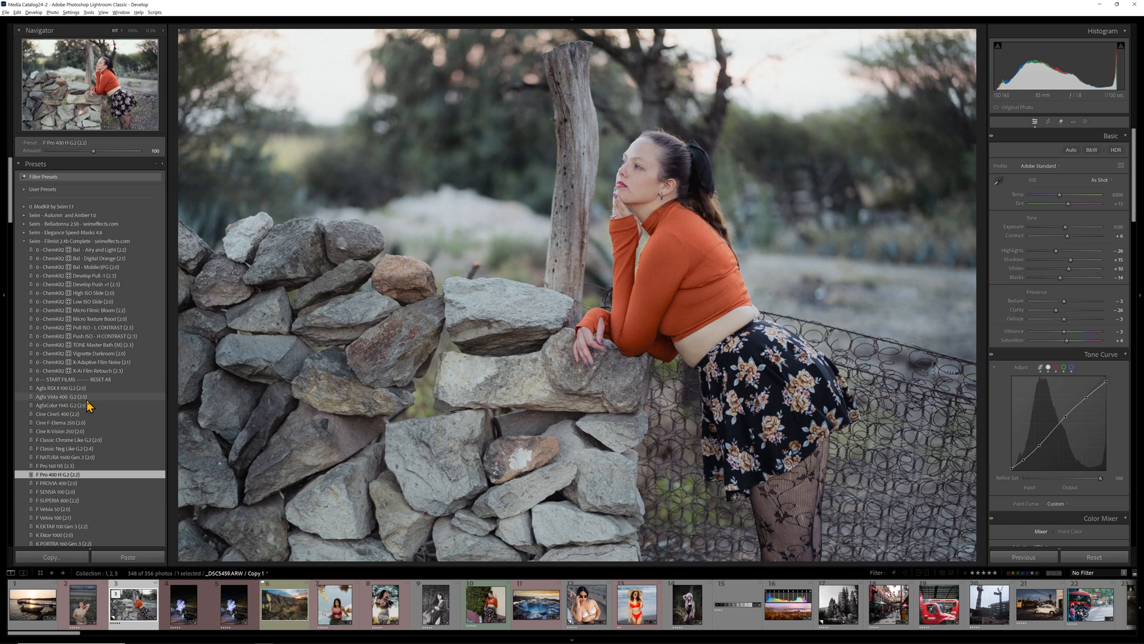
Step: In Lightroom Classic, apply the 0 - ChemXD K-Ai Film Retouch (2.2) preset and lower its amount slightly
left_click(61, 371)
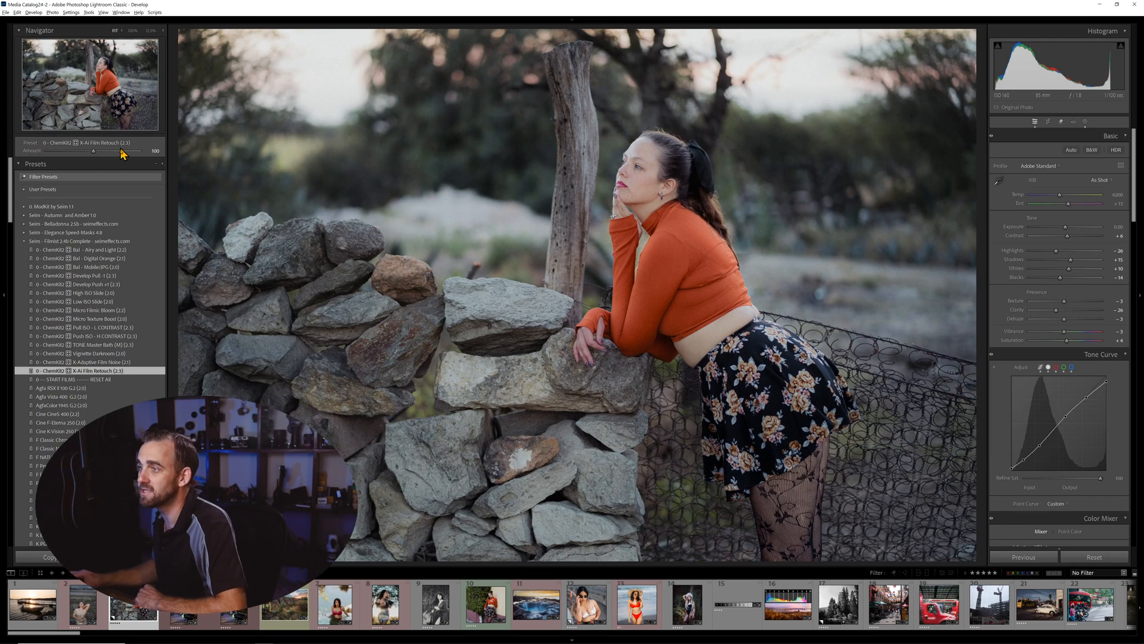
mouse_move(94, 154)
left_mouse_down()
mouse_move(112, 153)
mouse_move(83, 156)
left_mouse_up()
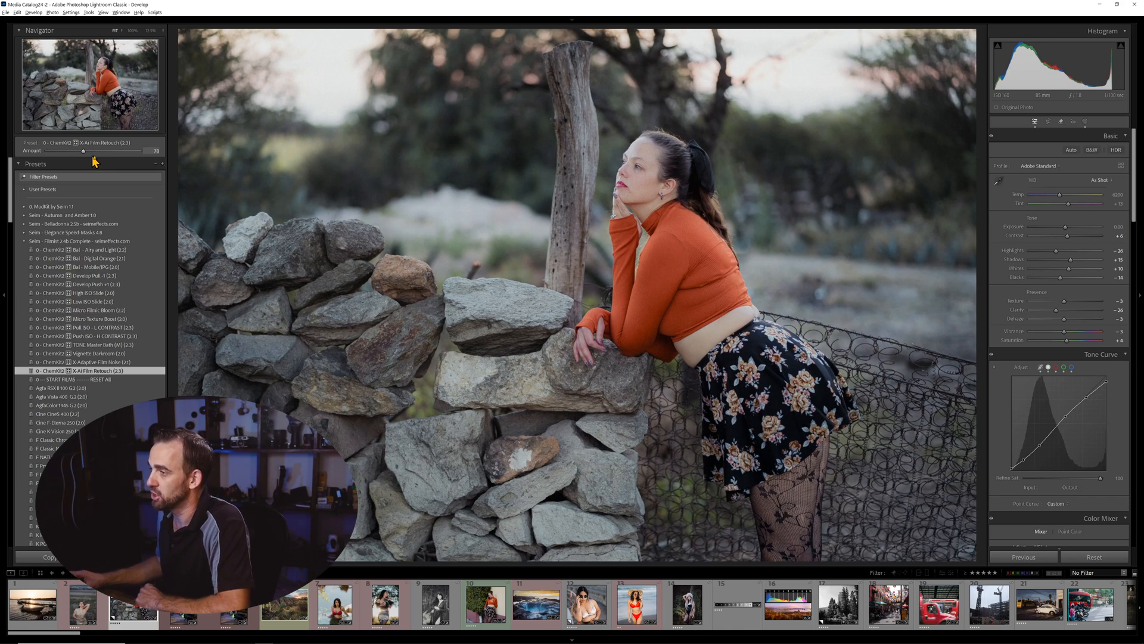
key("alt+Tab")
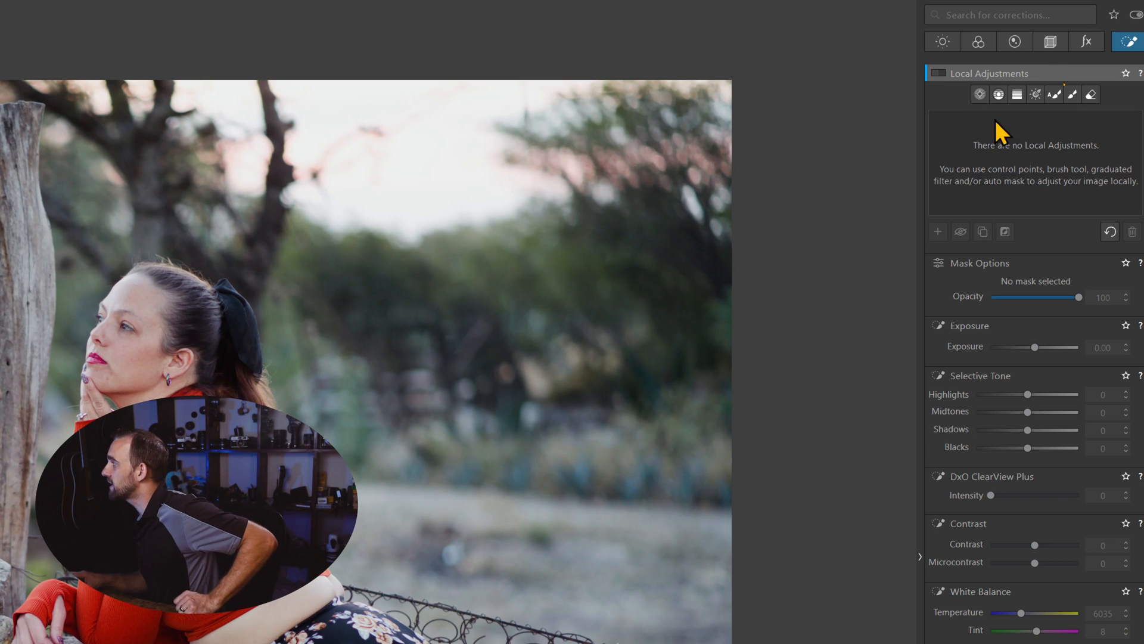
Step: Add a local control point on the red sweater and lower its saturation to -12
left_click(935, 73)
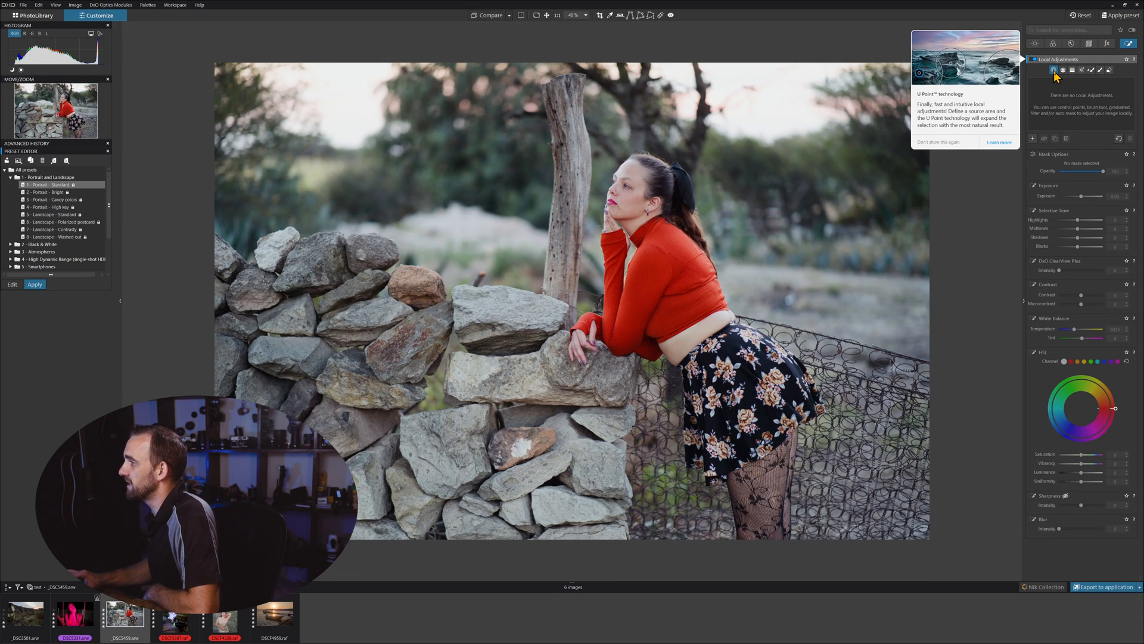
left_click(1054, 71)
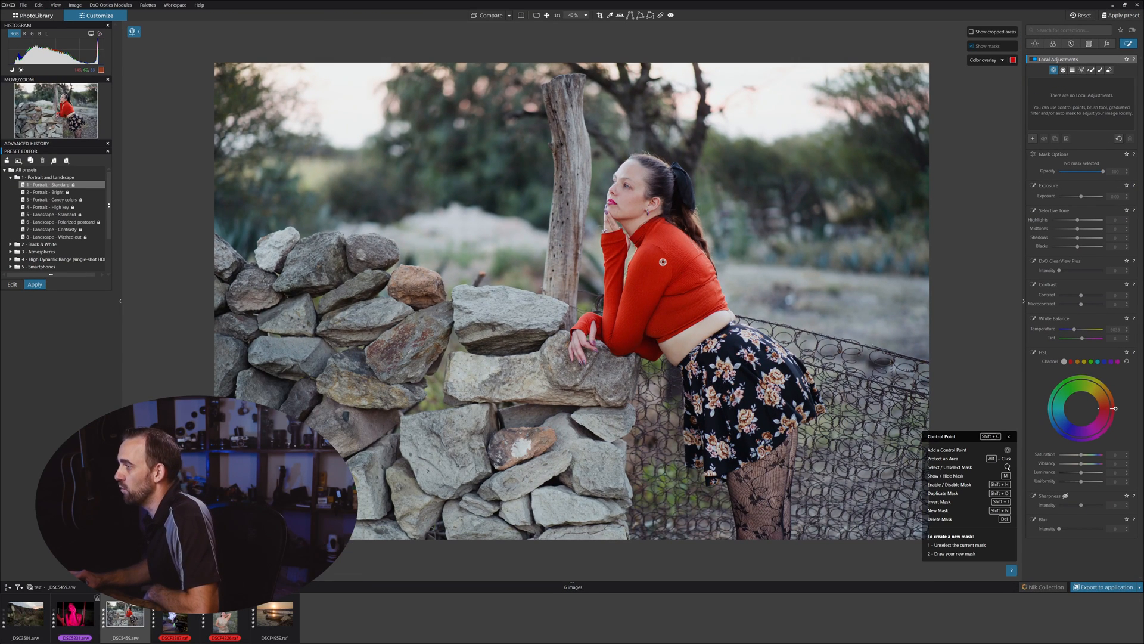
left_click(661, 262)
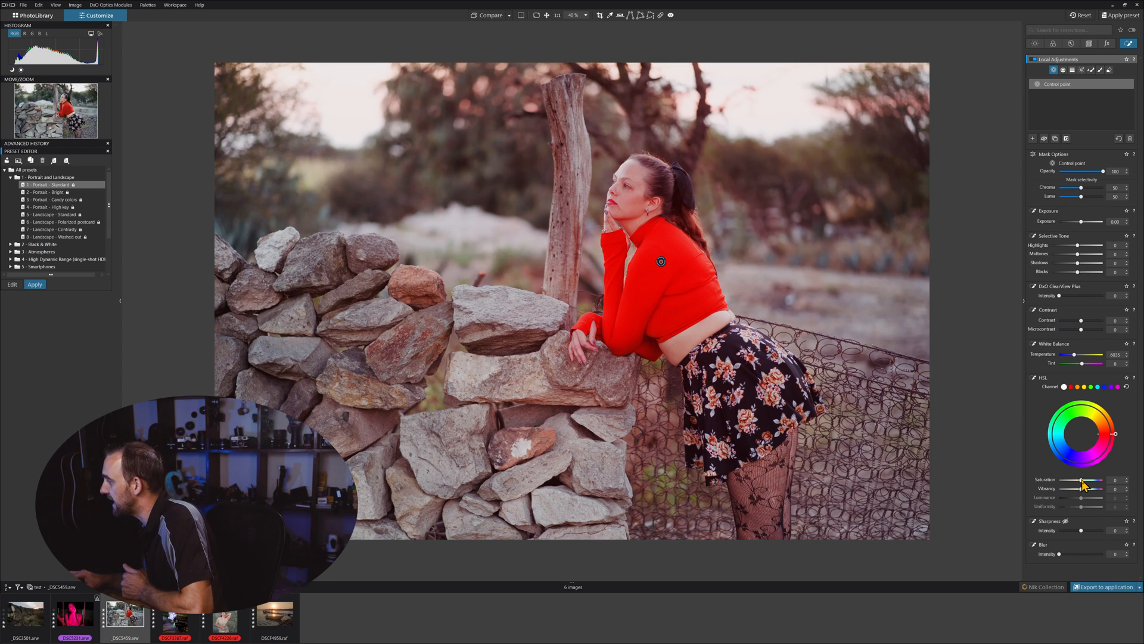
left_click_drag(1082, 480, 1077, 481)
left_click_drag(1083, 485, 1084, 486)
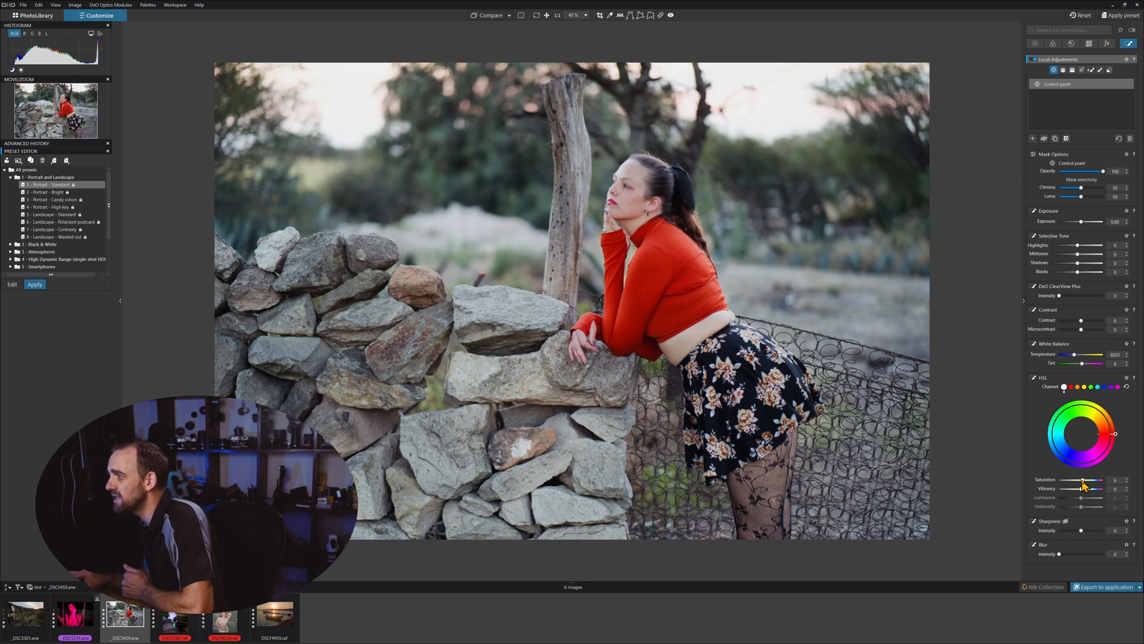
Step: Toggle the Control Point tool and inspect the existing control point on the portrait
mouse_move(1057, 81)
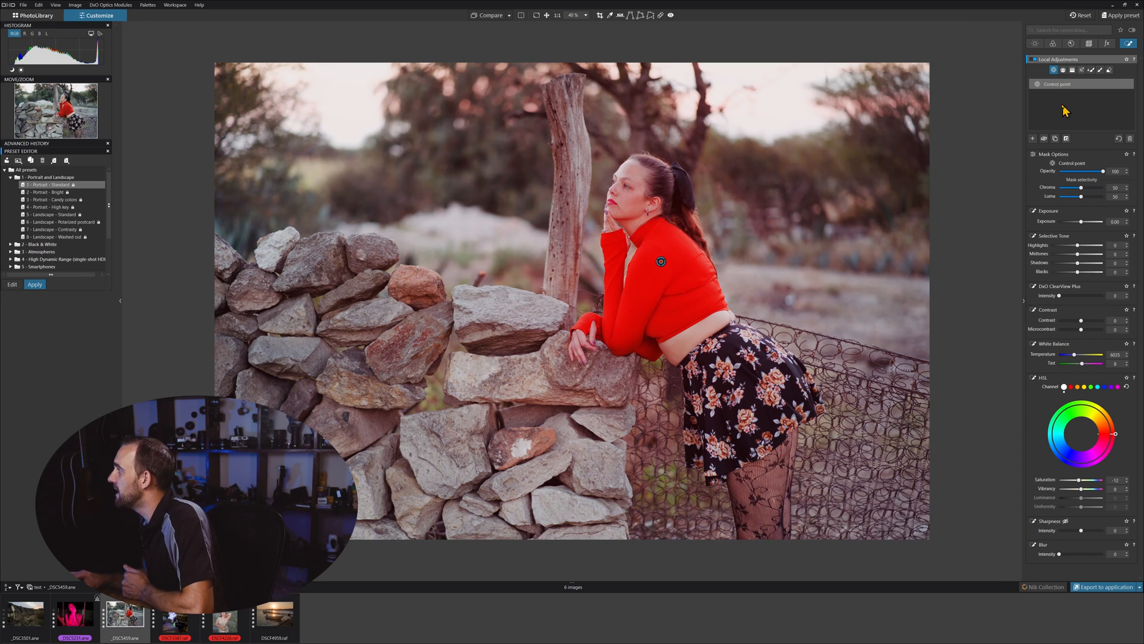
left_click(1054, 72)
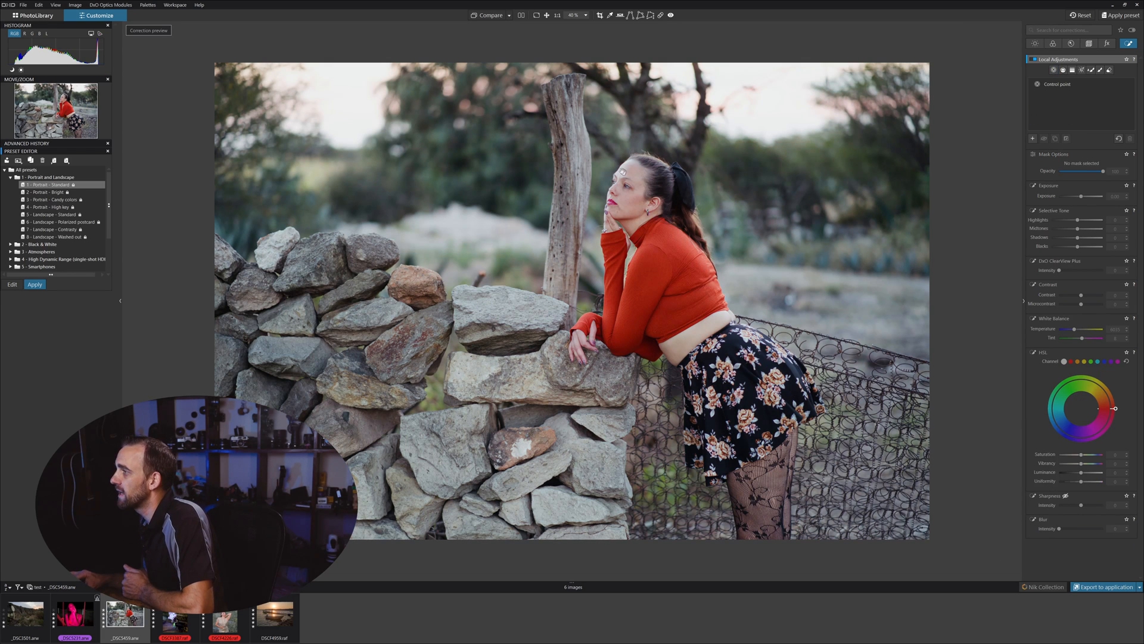
left_click(1055, 70)
left_click(626, 172)
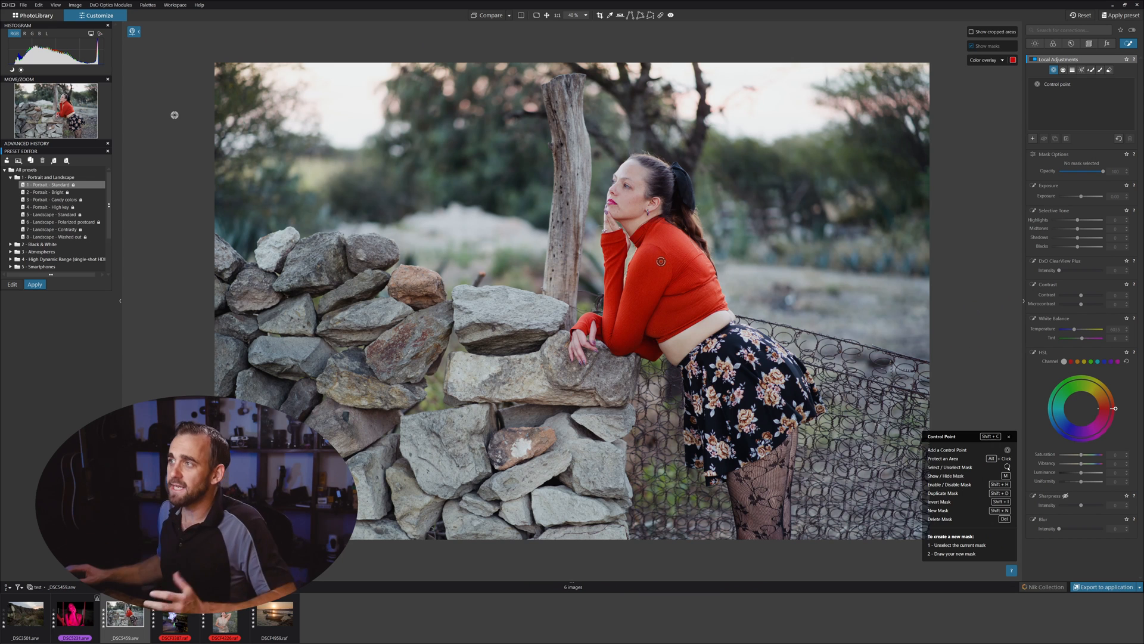
mouse_move(661, 262)
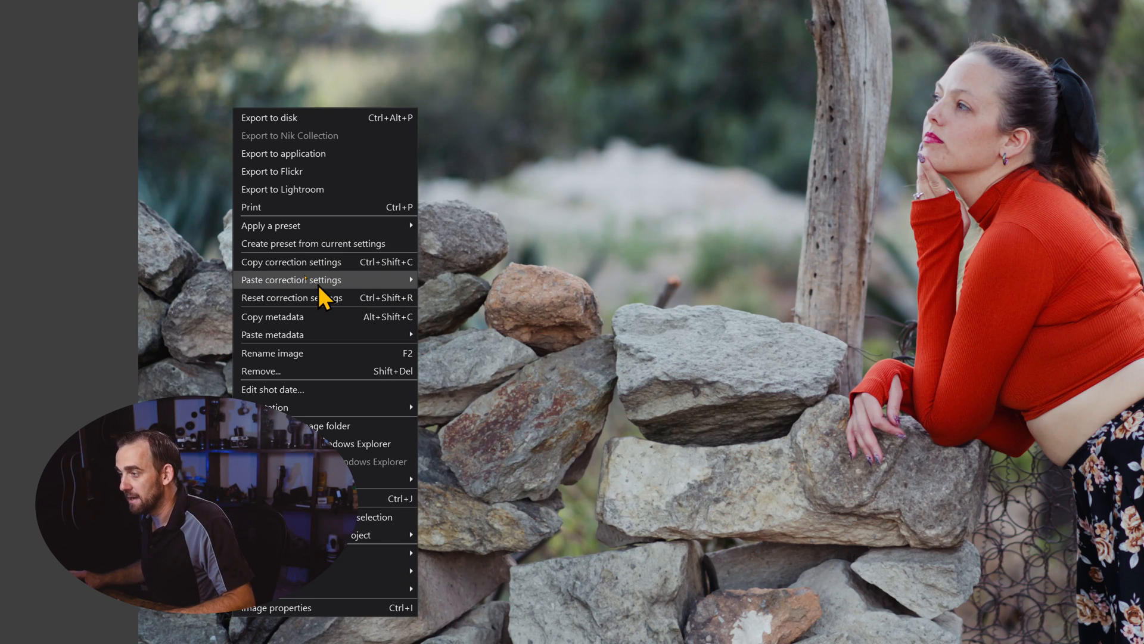
mouse_move(320, 286)
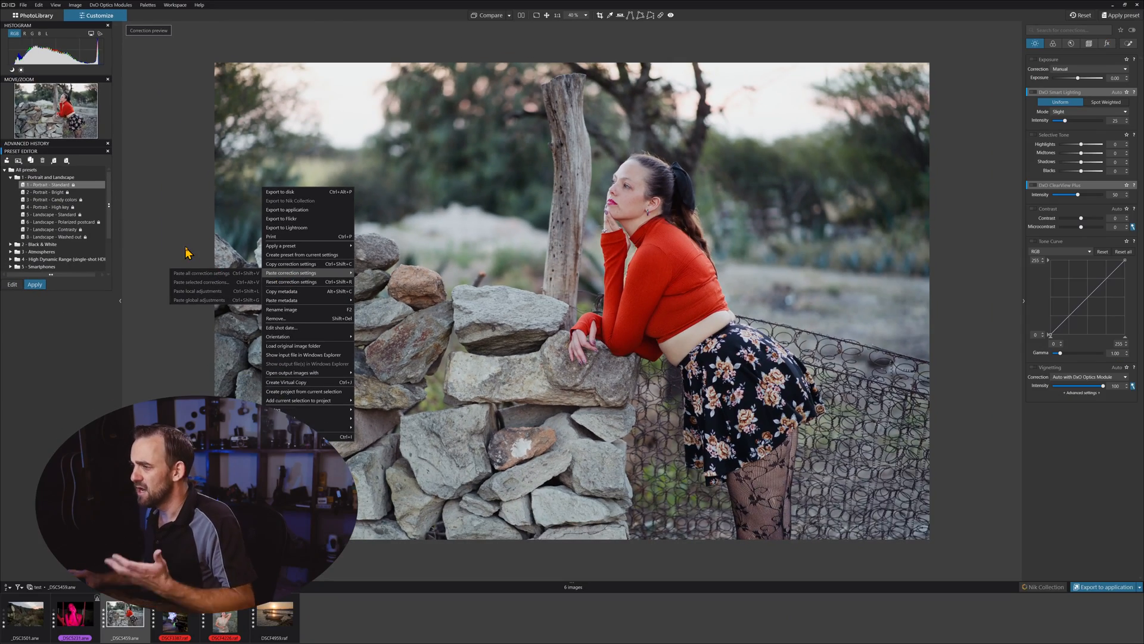
left_click(172, 246)
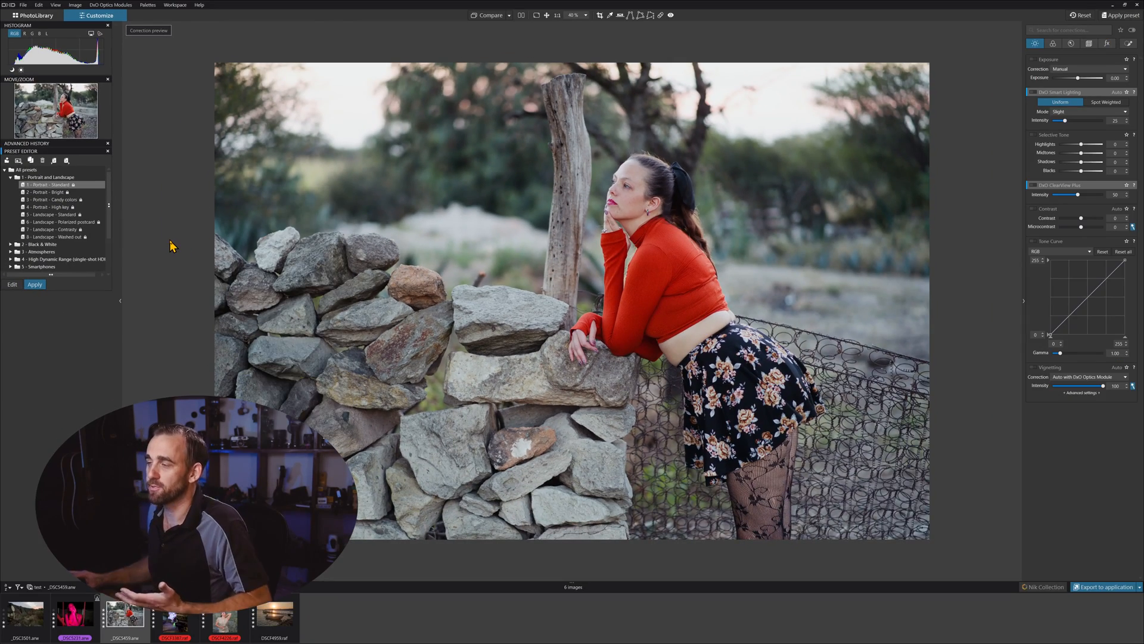
Step: Start creating a preset from the current settings, browse its save folders, and cancel the new preset dialog
left_click(22, 5)
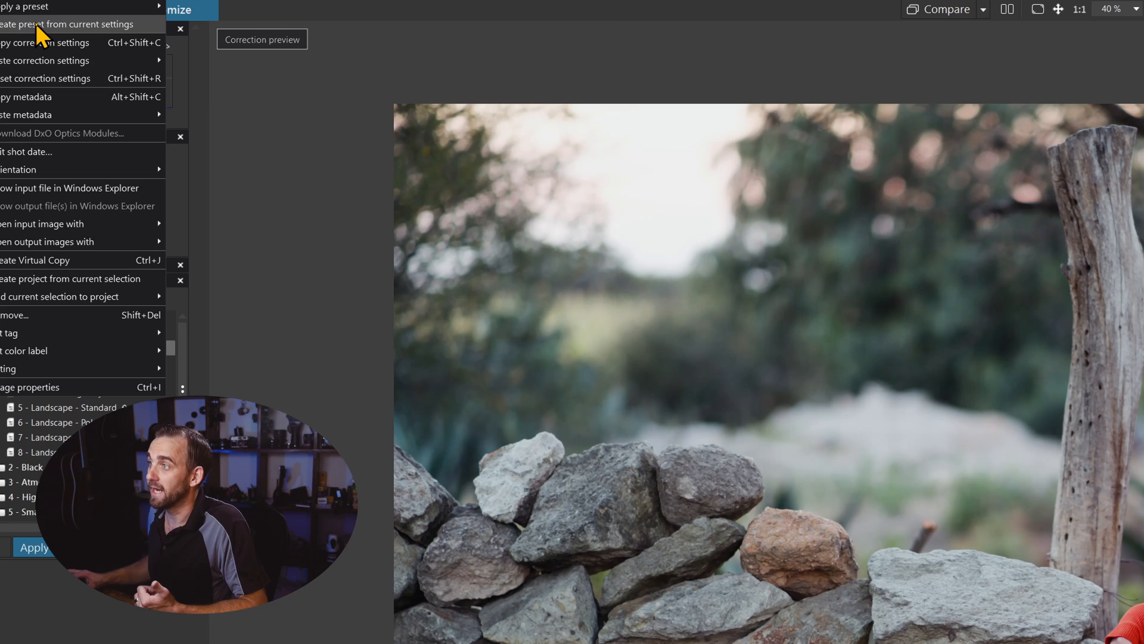
left_click(37, 25)
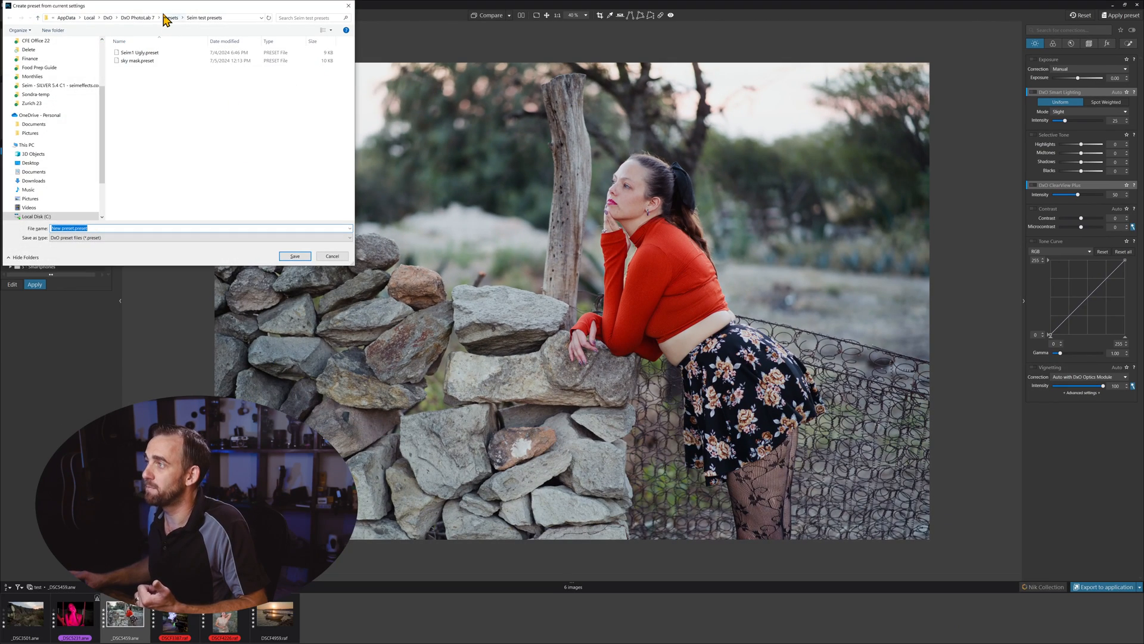
left_click_drag(163, 6, 297, 142)
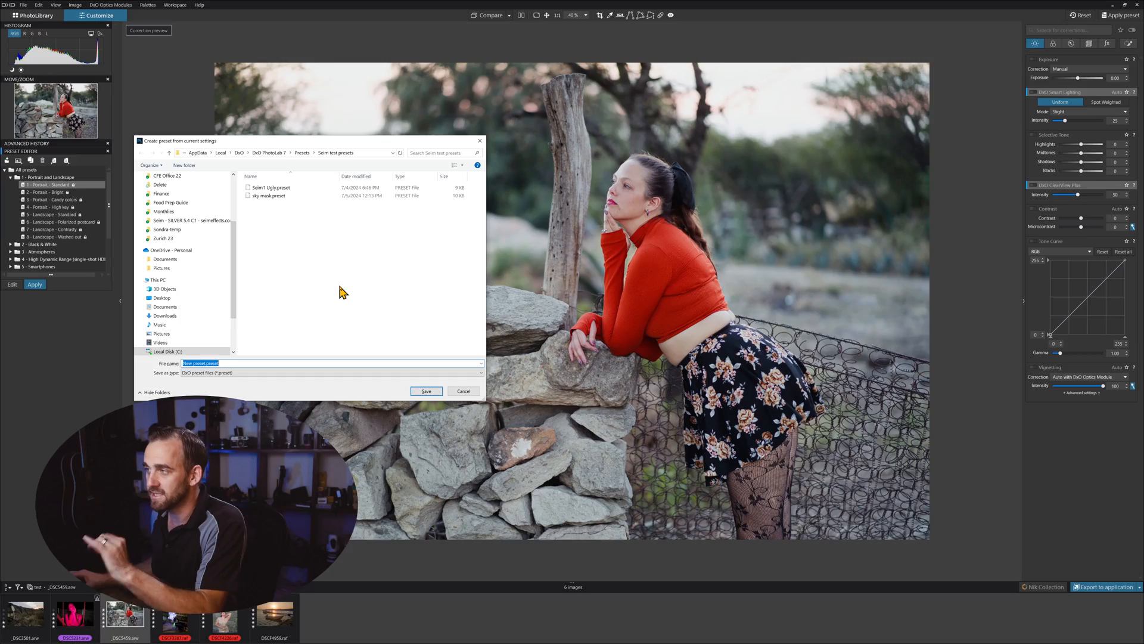
left_click(163, 165)
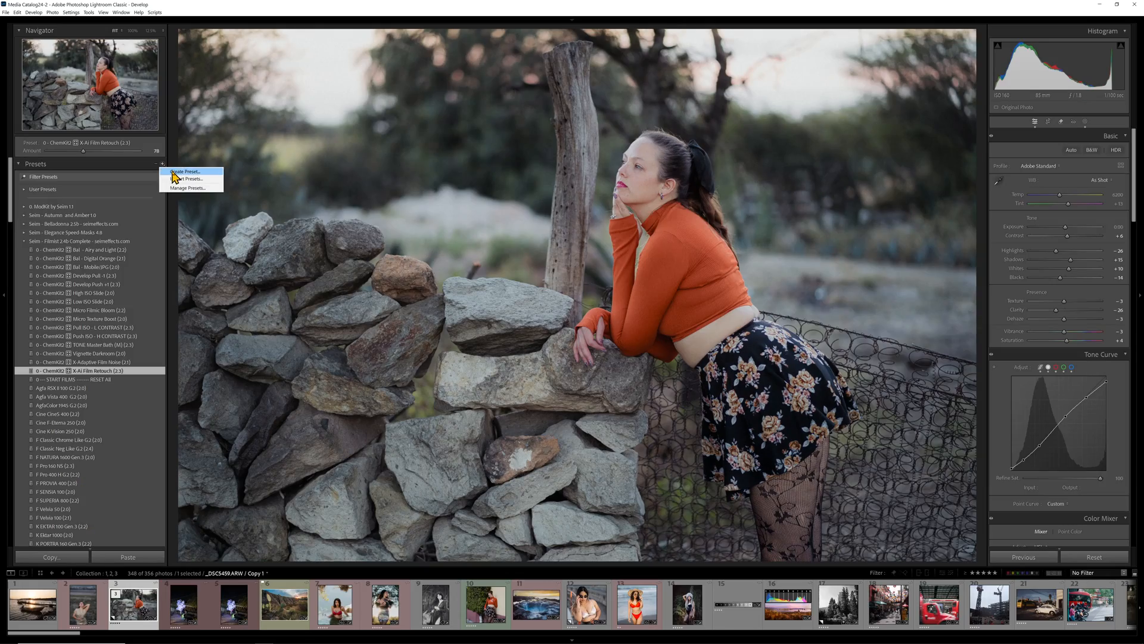
left_click(174, 173)
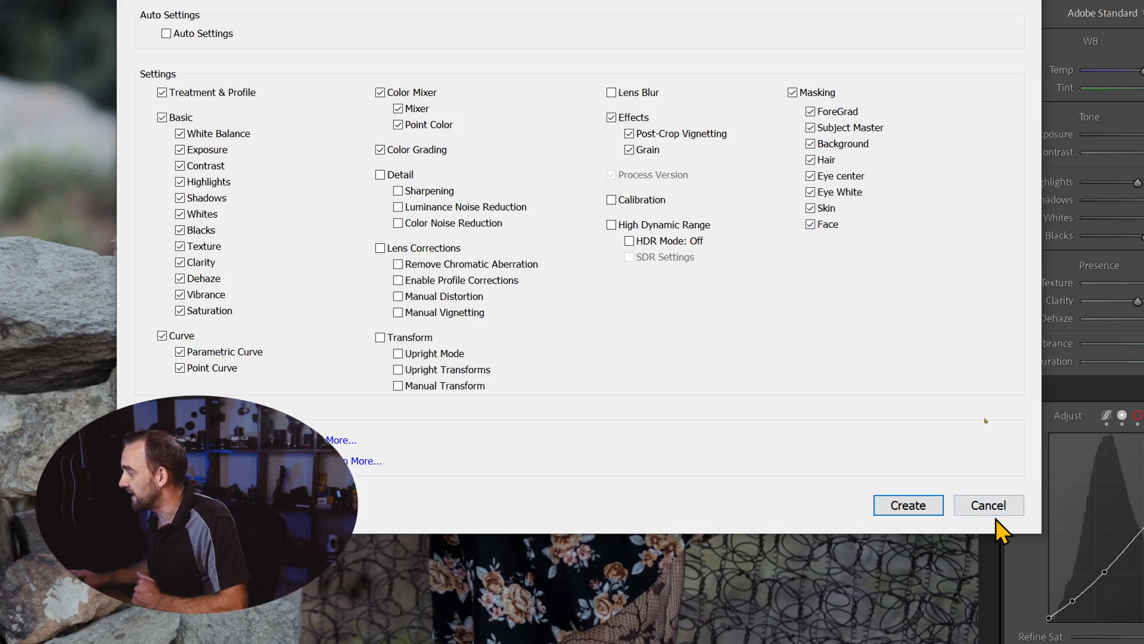
left_click(986, 509)
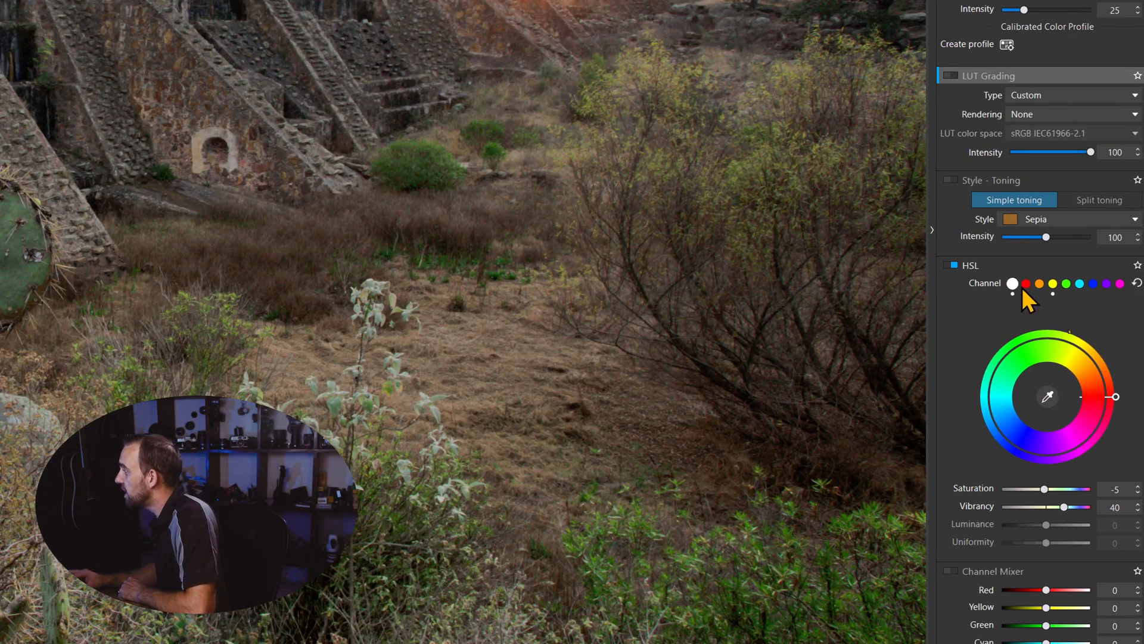
Step: On the landscape photo, select the yellow HSL channel and shift its hue slightly on the colour wheel
left_click(1022, 286)
left_click(1049, 286)
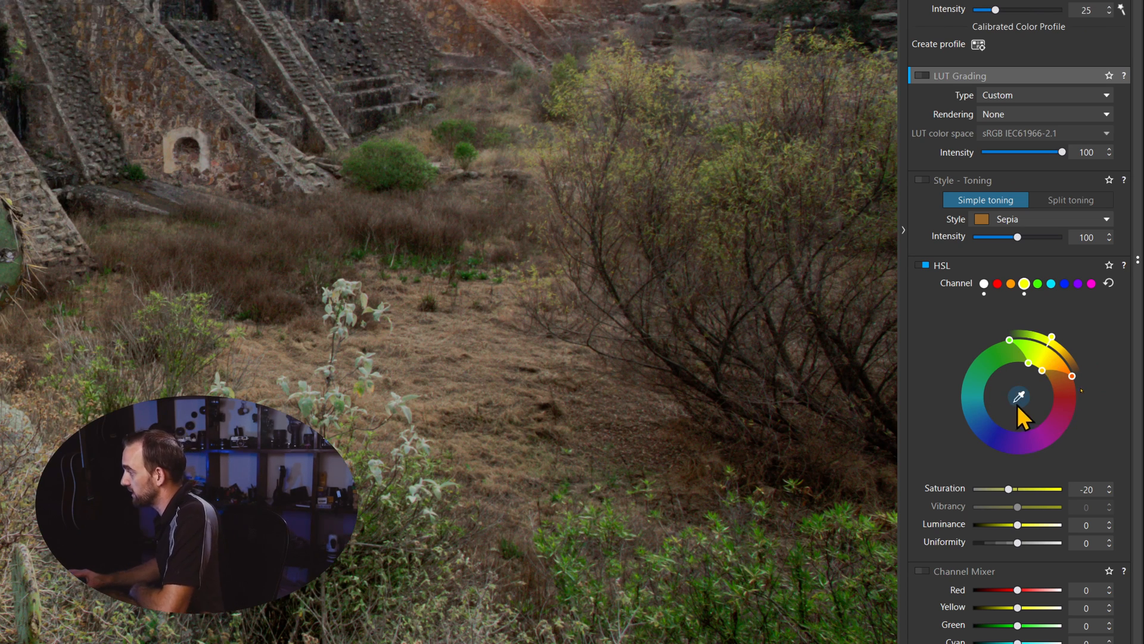
mouse_move(1042, 370)
left_mouse_down()
mouse_move(1047, 396)
mouse_move(1049, 369)
left_mouse_up()
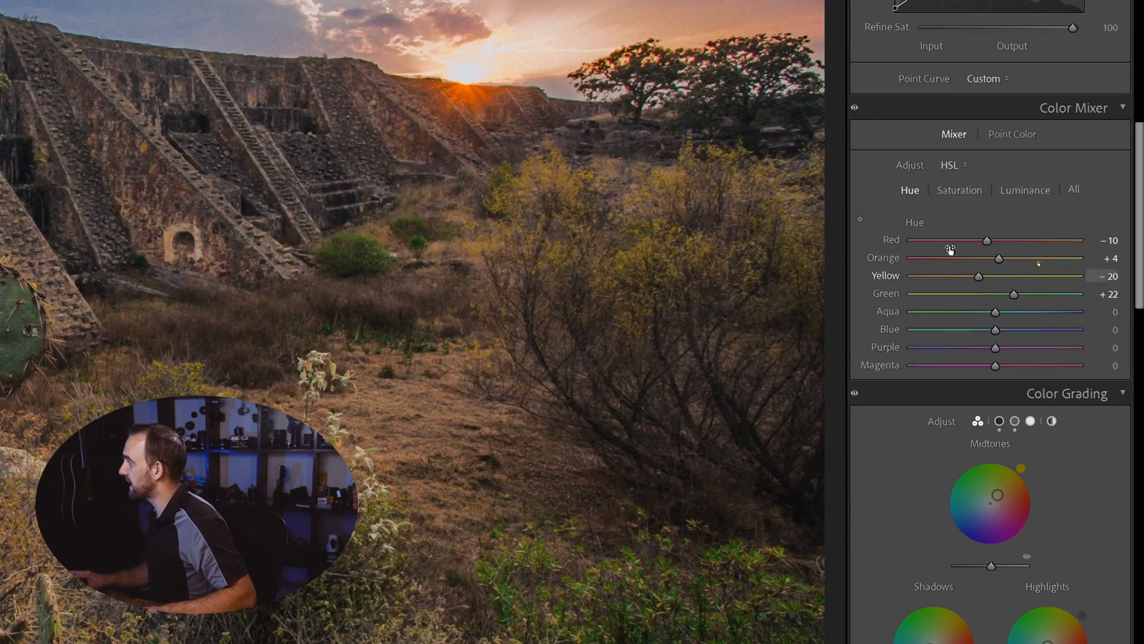
Step: In Lightroom Classic, review the Color Mixer Saturation, Luminance and Hue settings
left_click(953, 191)
left_click(1028, 191)
left_click(908, 191)
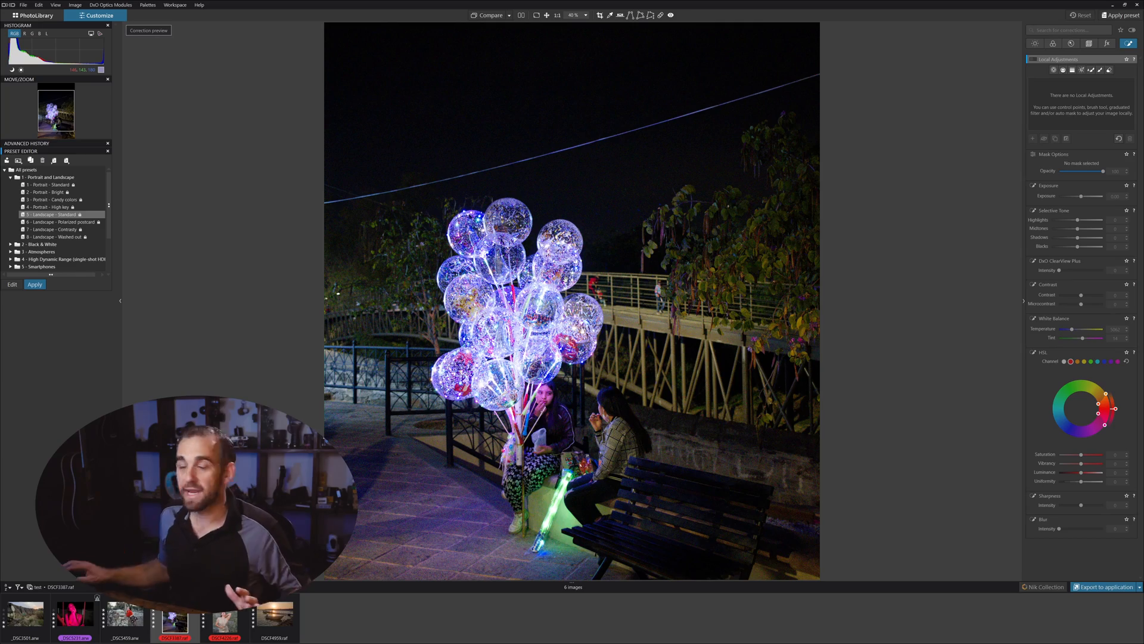
Step: Zoom into the night balloon photo and try High Quality and DeepPRIME denoising
left_click(560, 277)
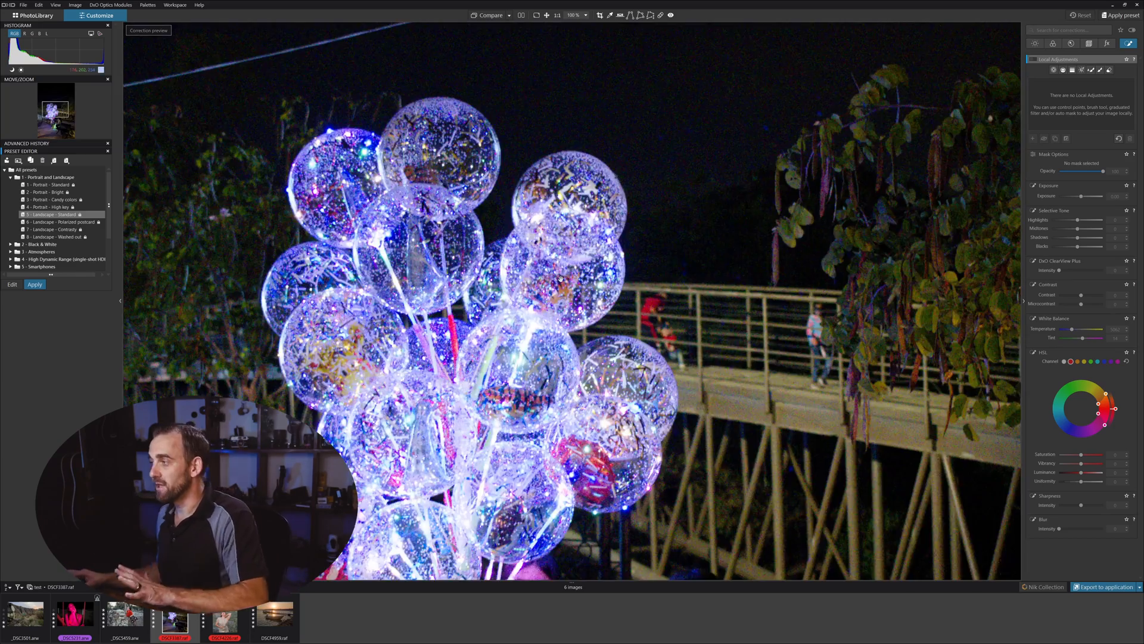
left_click_drag(629, 375, 522, 136)
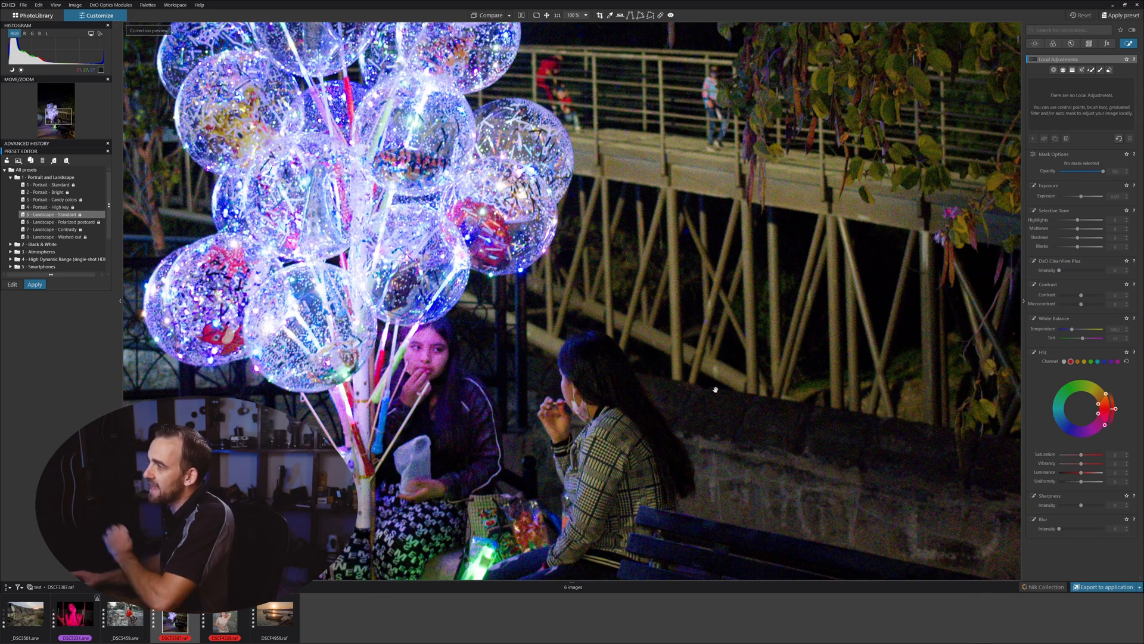
left_click(1066, 47)
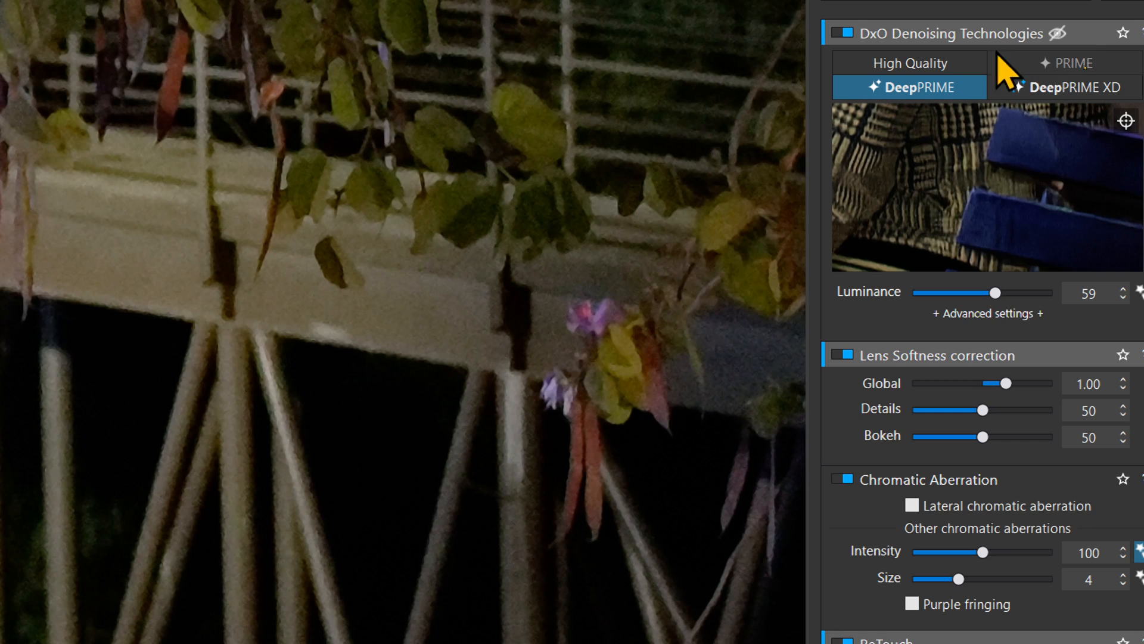
left_click(916, 67)
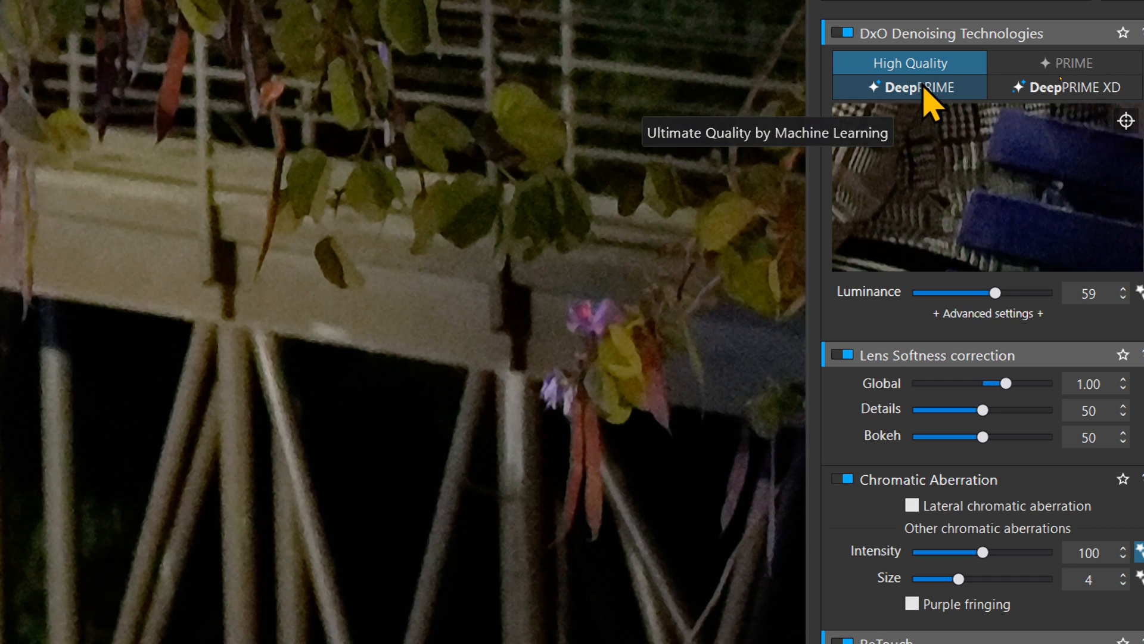
left_click(923, 86)
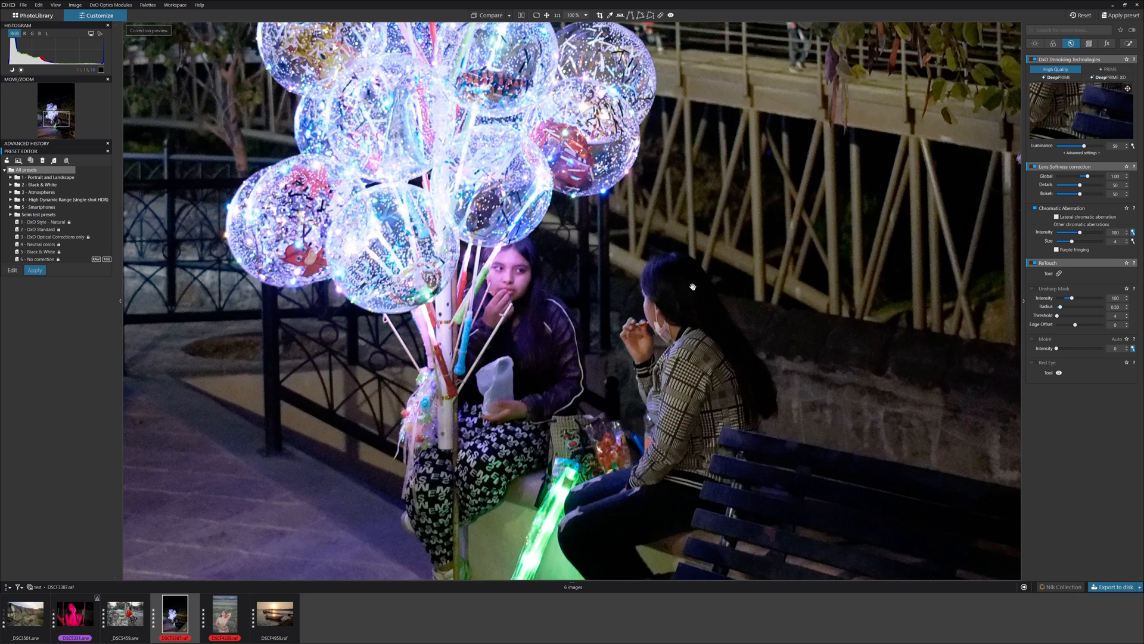
Step: Set the denoising mode to DeepPRIME XD
left_click_drag(695, 289, 677, 273)
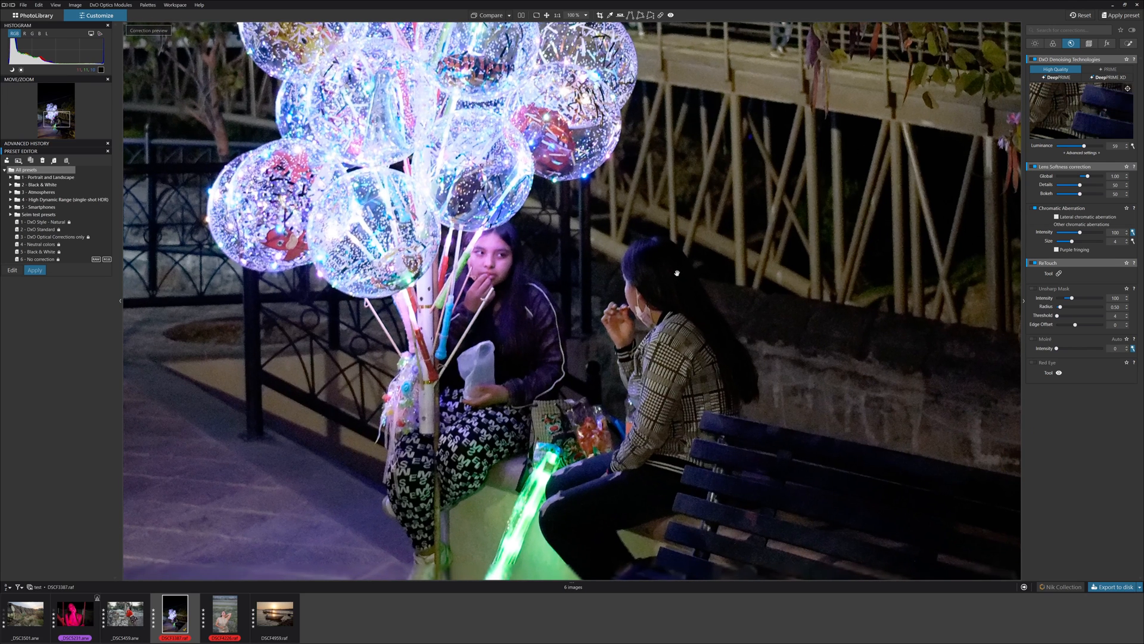
left_click(1058, 80)
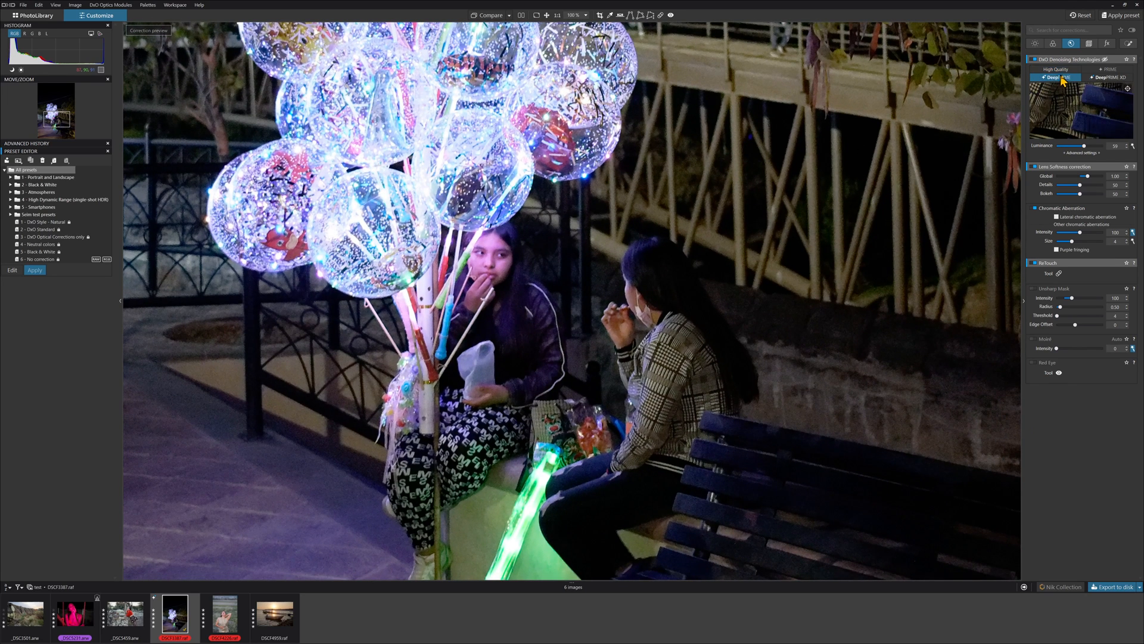
left_click(1101, 81)
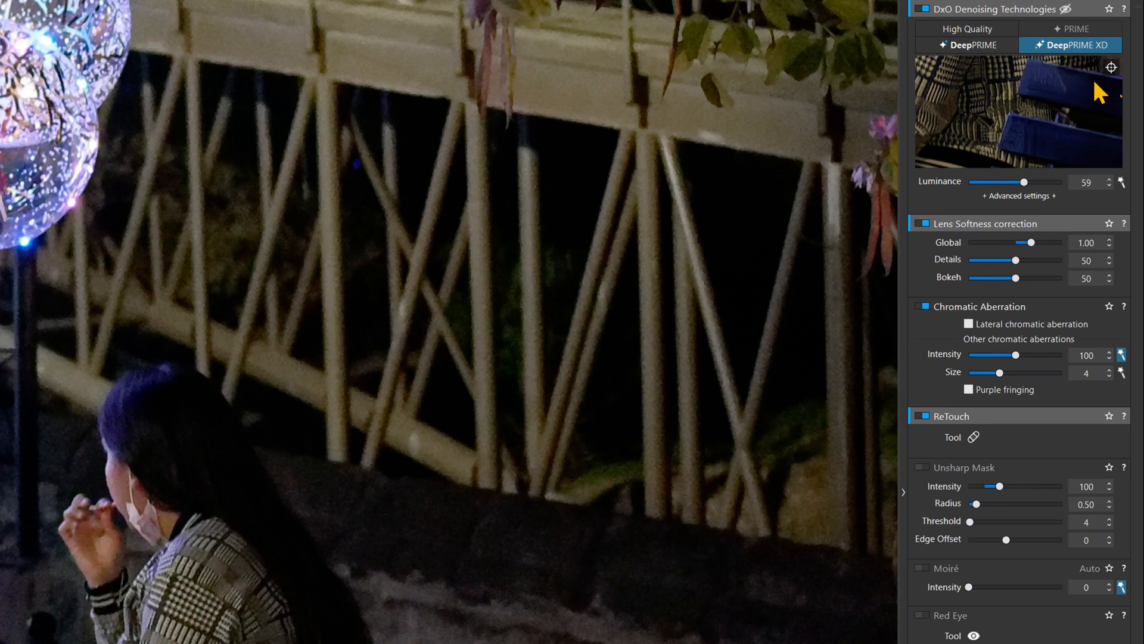
Step: Place the denoising preview loupe on the bridge railing and dismiss the DeepPRIME XD tip
left_click(1112, 68)
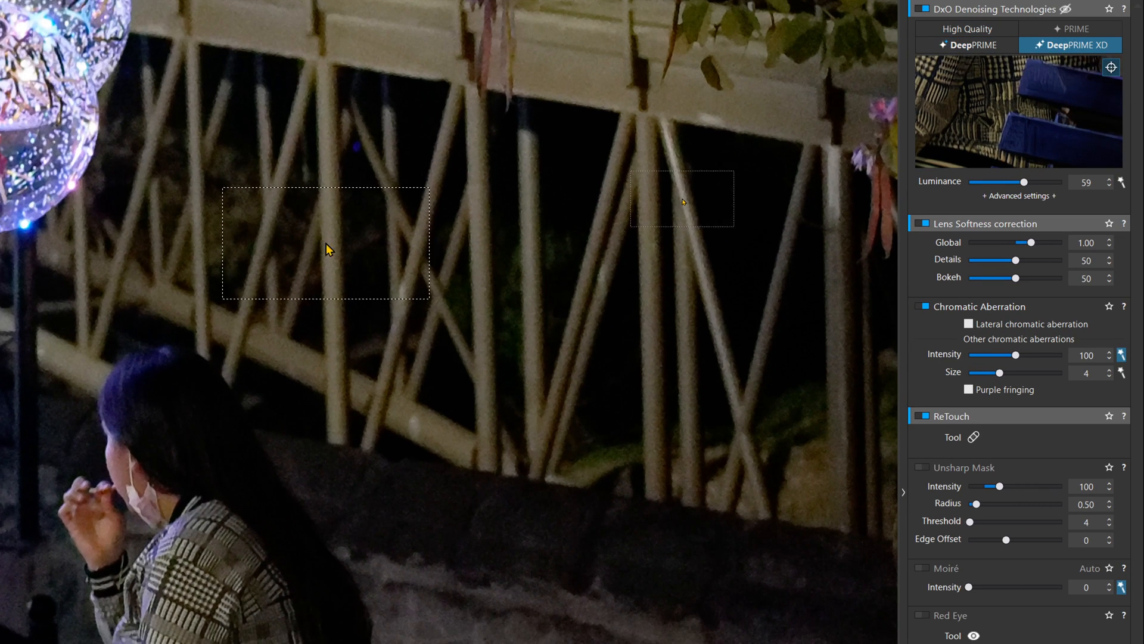
left_click(429, 254)
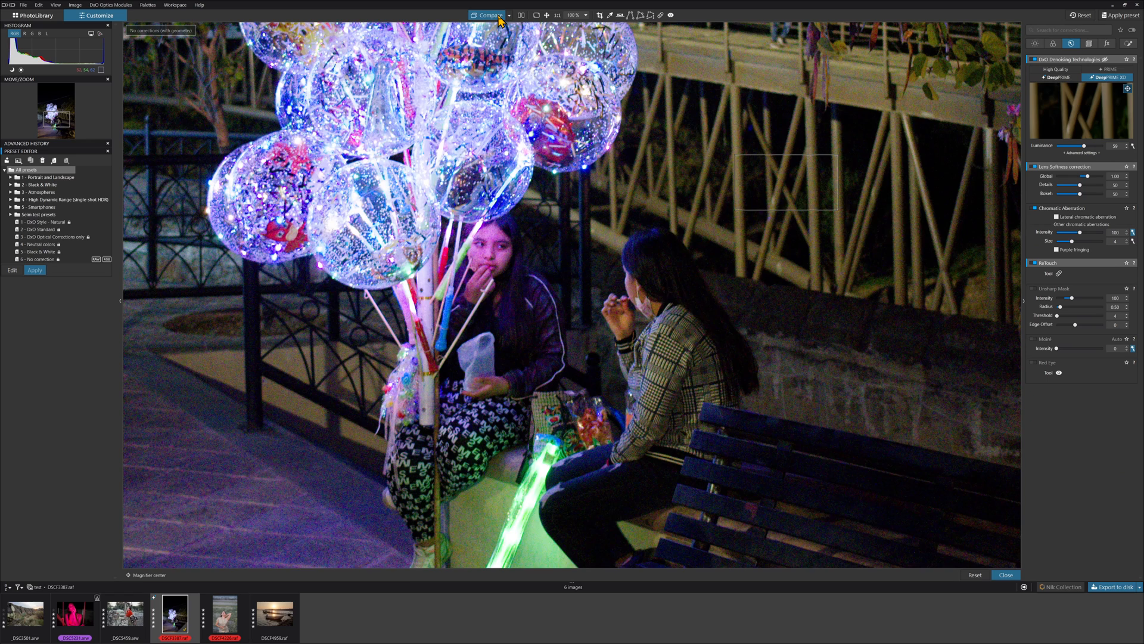
left_click(498, 16)
left_click(498, 15)
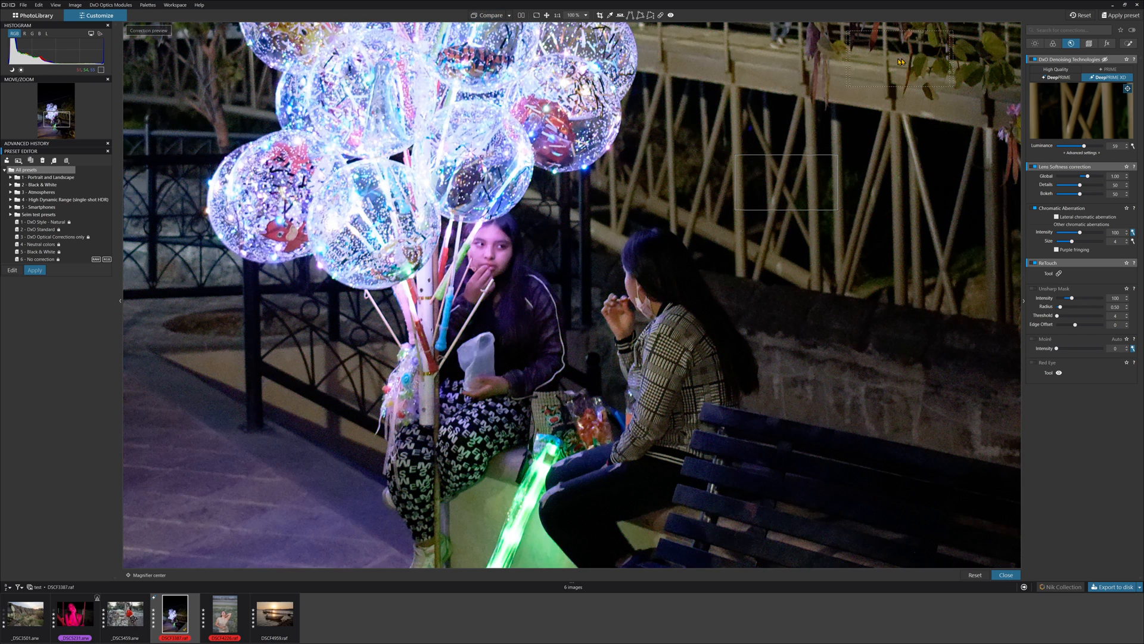
Step: Switch the denoising mode to High Quality and then back to DeepPRIME to compare the previews
left_click(1056, 70)
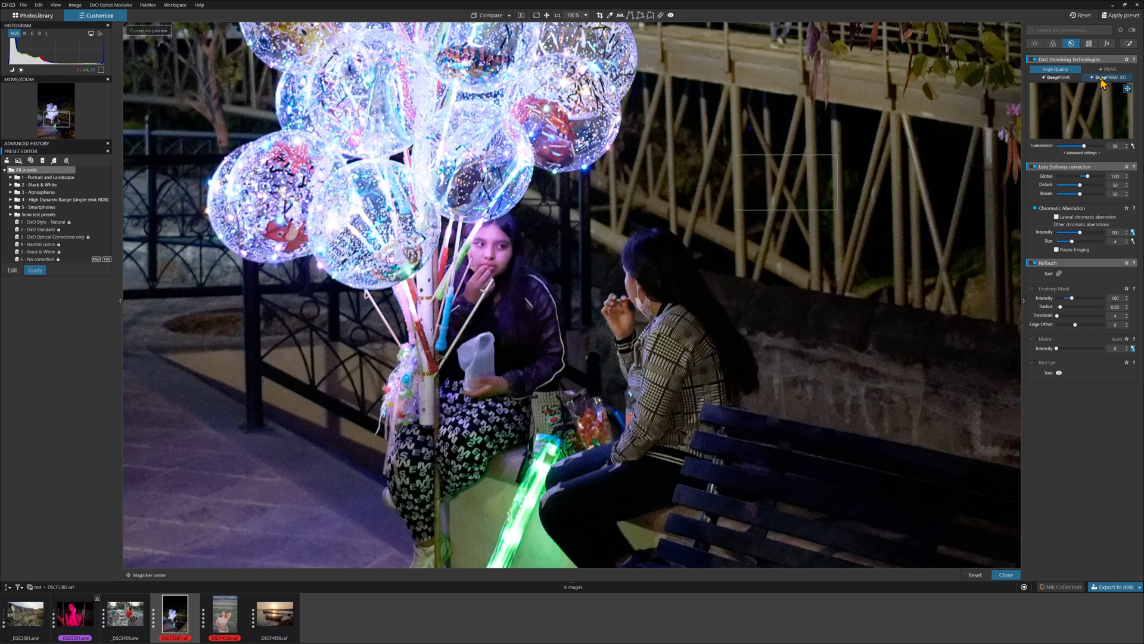
left_click(1060, 78)
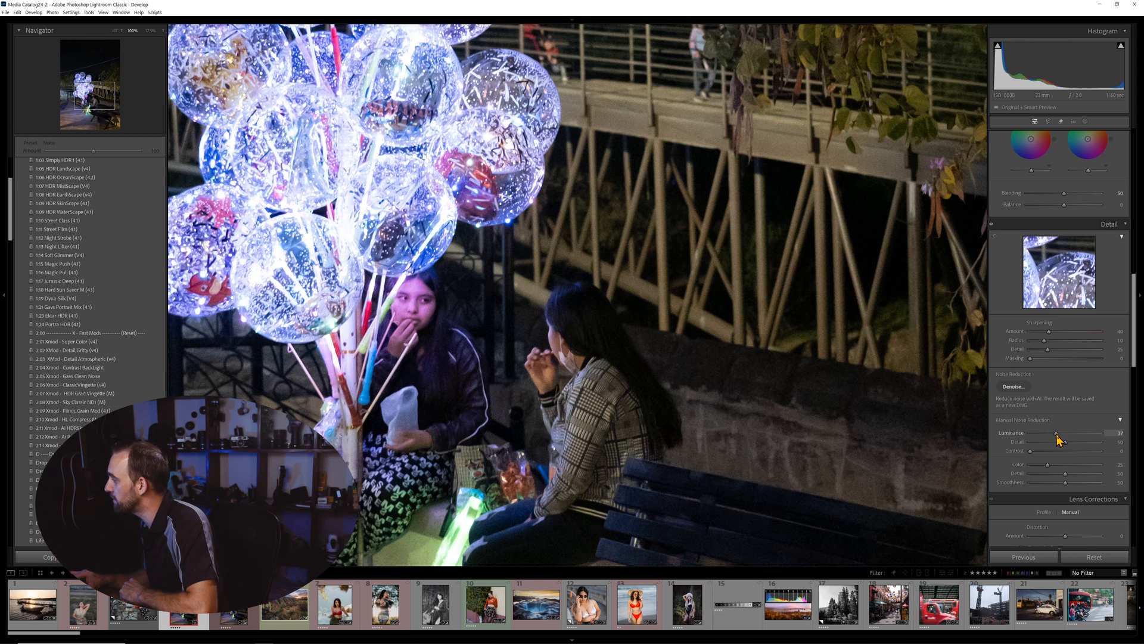
left_click_drag(1056, 434, 1075, 443)
left_click_drag(1048, 332, 1061, 333)
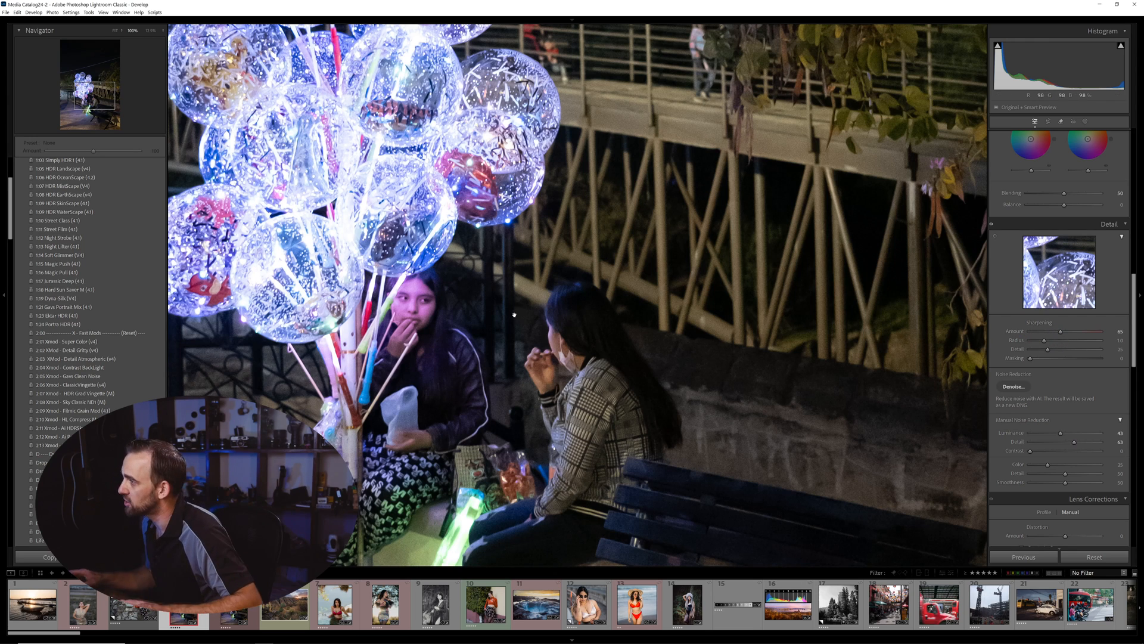
Step: Switch to Lightroom Classic and launch AI Denoise on the night balloon photo
key("alt+Tab")
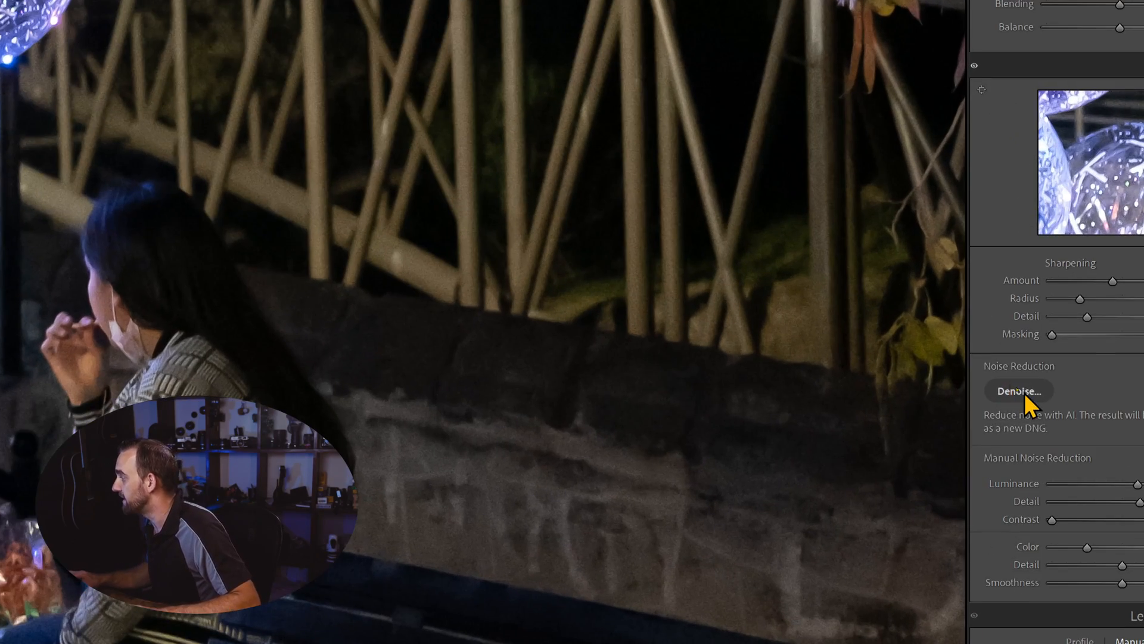
left_click(1024, 392)
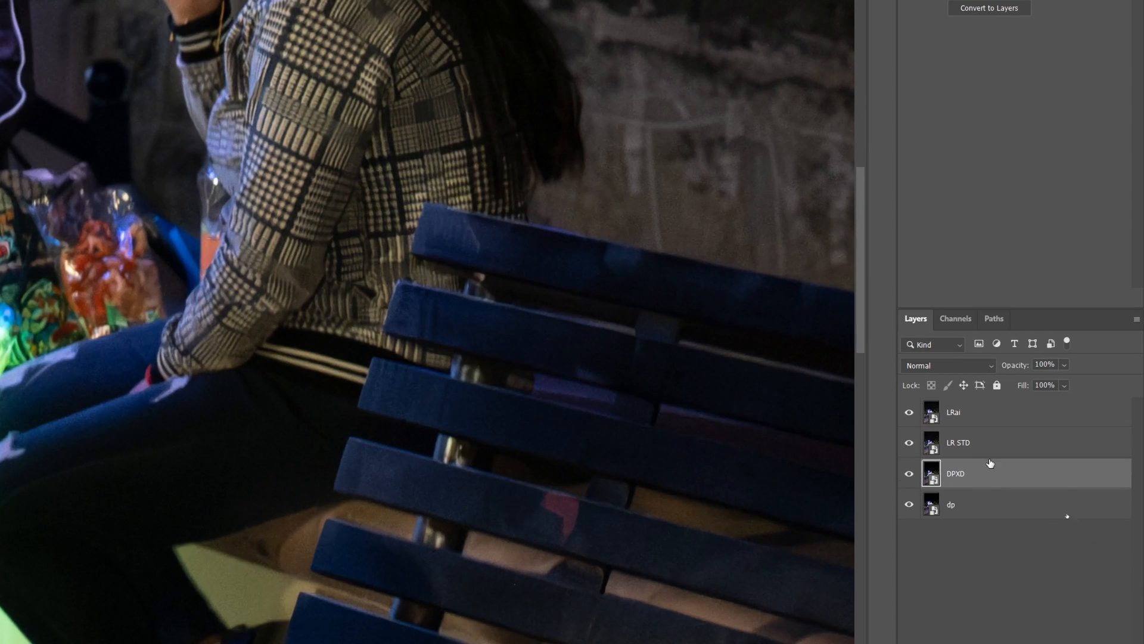
Step: In Photoshop, select the dp, DPXD, LR STD and LRai layers in turn
left_click(961, 507)
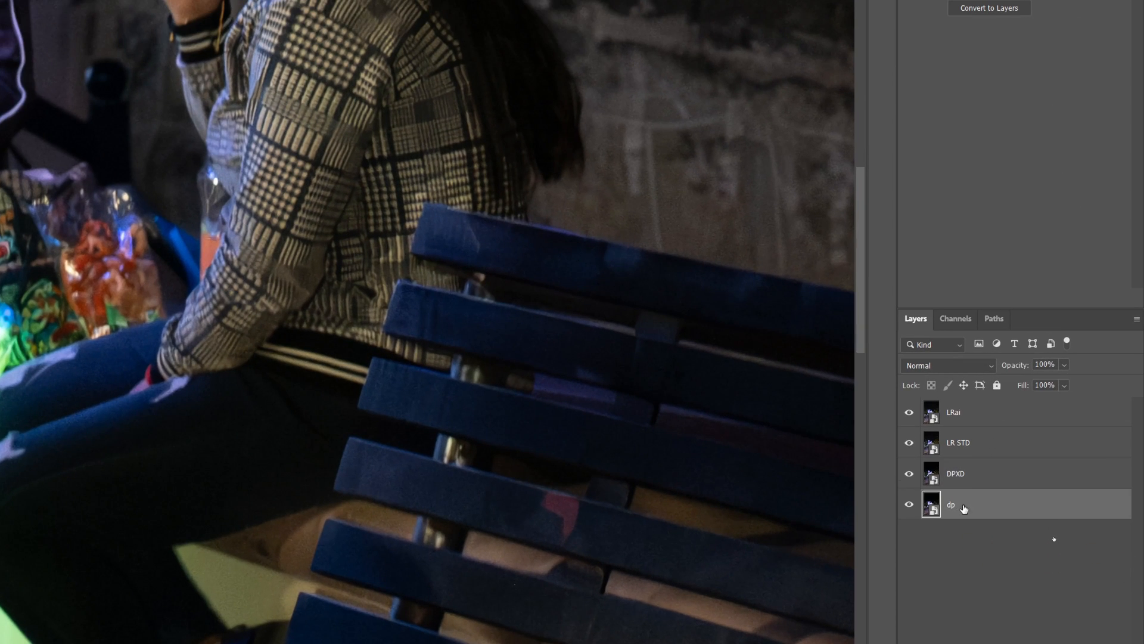
left_click(970, 475)
left_click(981, 450)
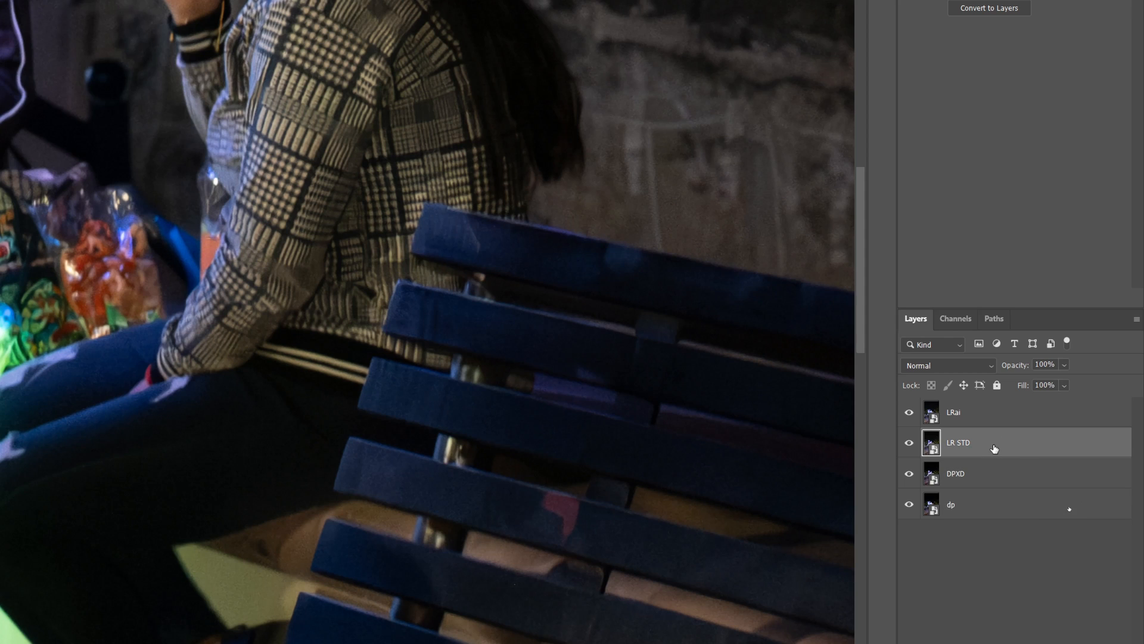
left_click(1003, 426)
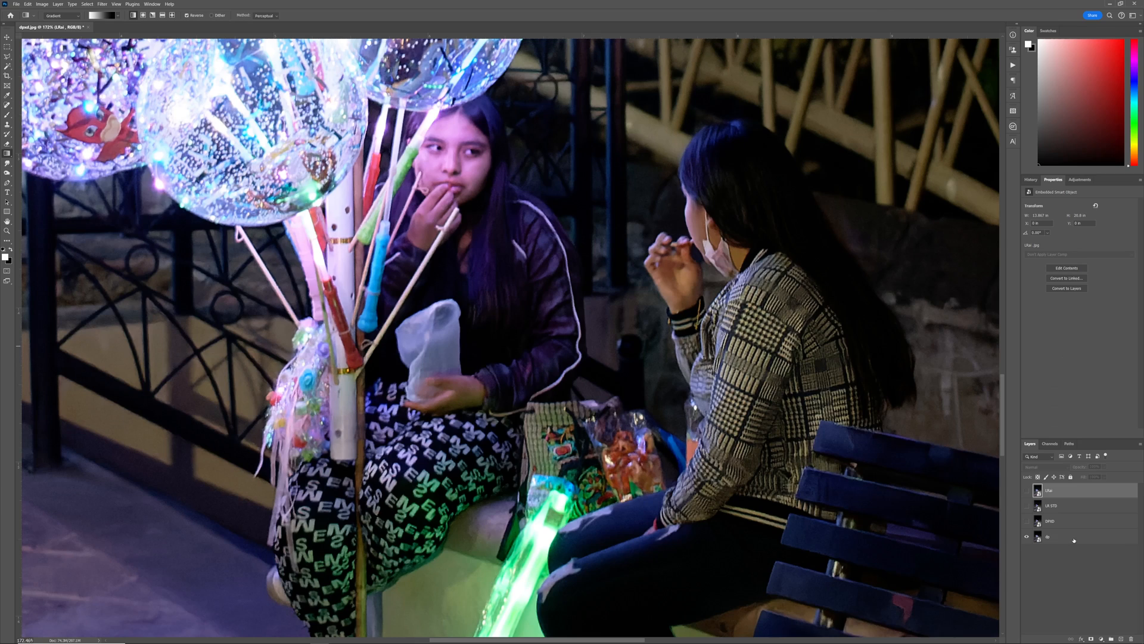
left_click(972, 508)
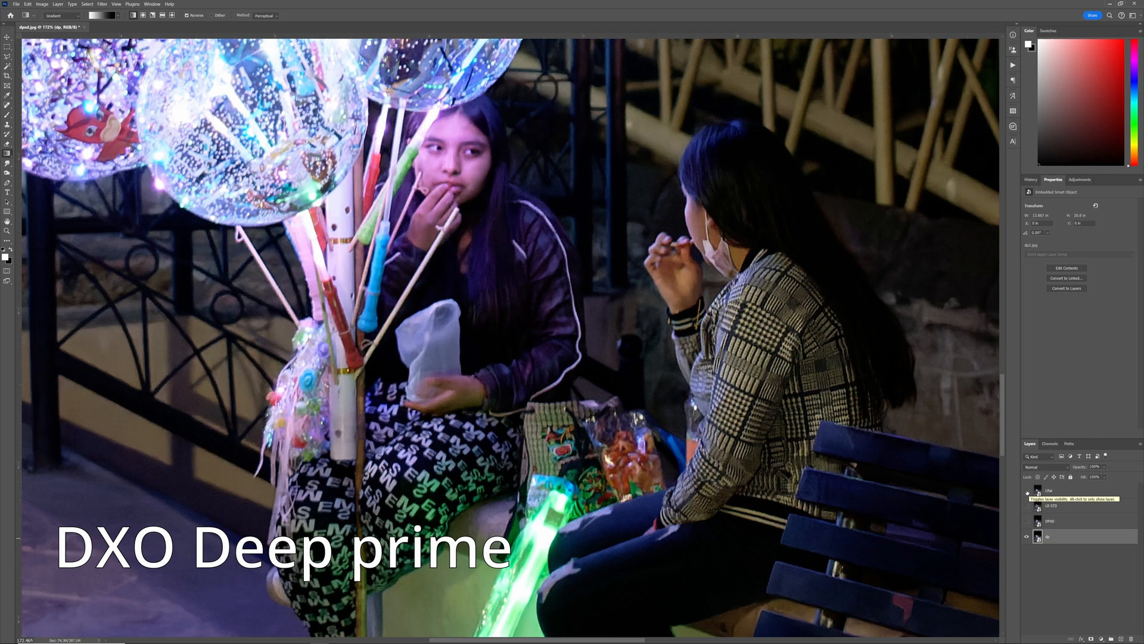
Step: Toggle the LRai layer's visibility repeatedly to compare Lightroom AI noise reduction with DxO DeepPRIME
left_click(1026, 491)
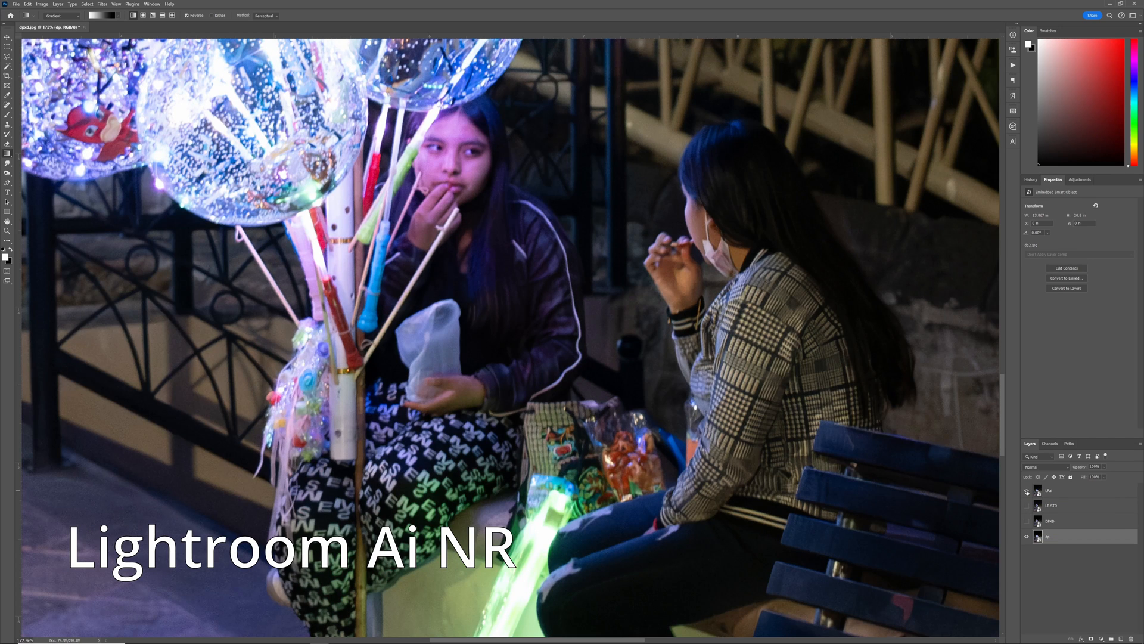
left_click(1027, 491)
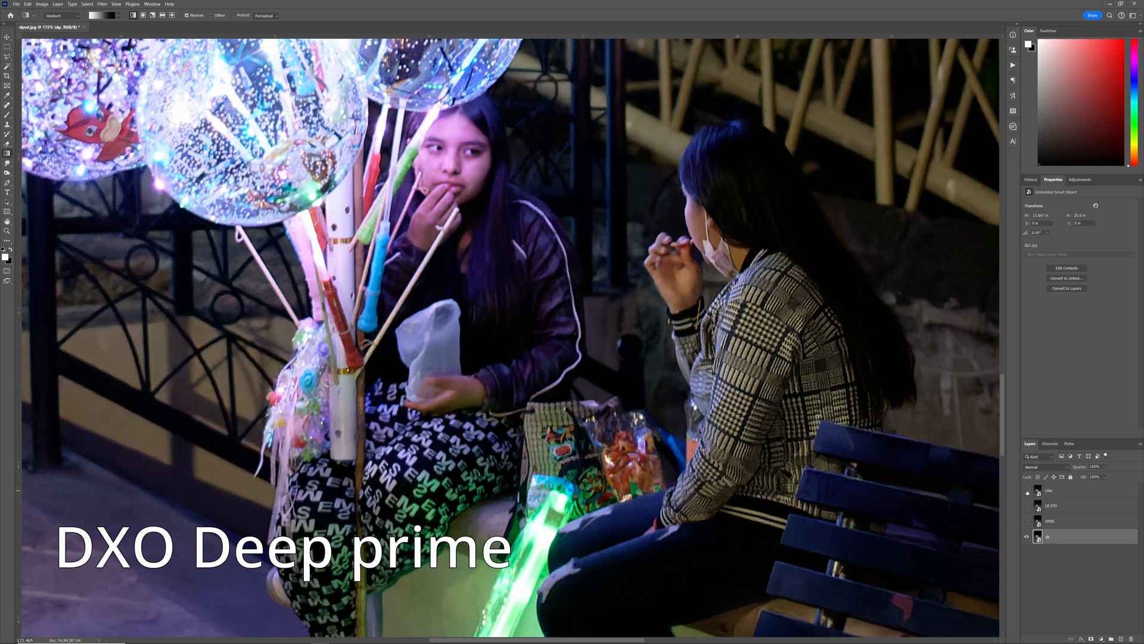
left_click(1027, 491)
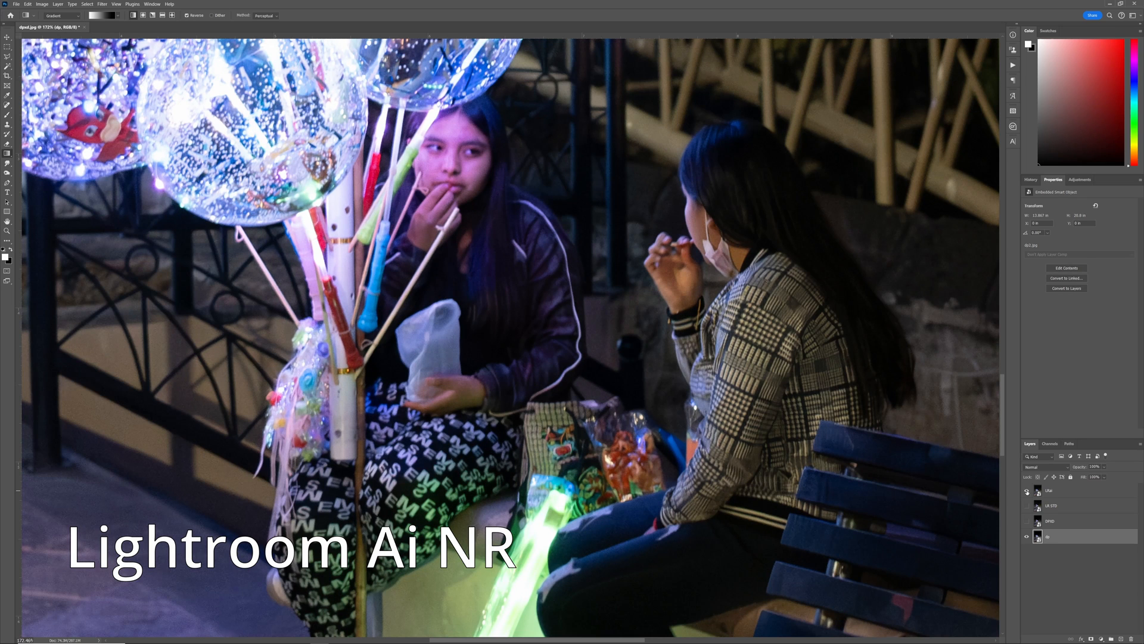
left_click(1027, 491)
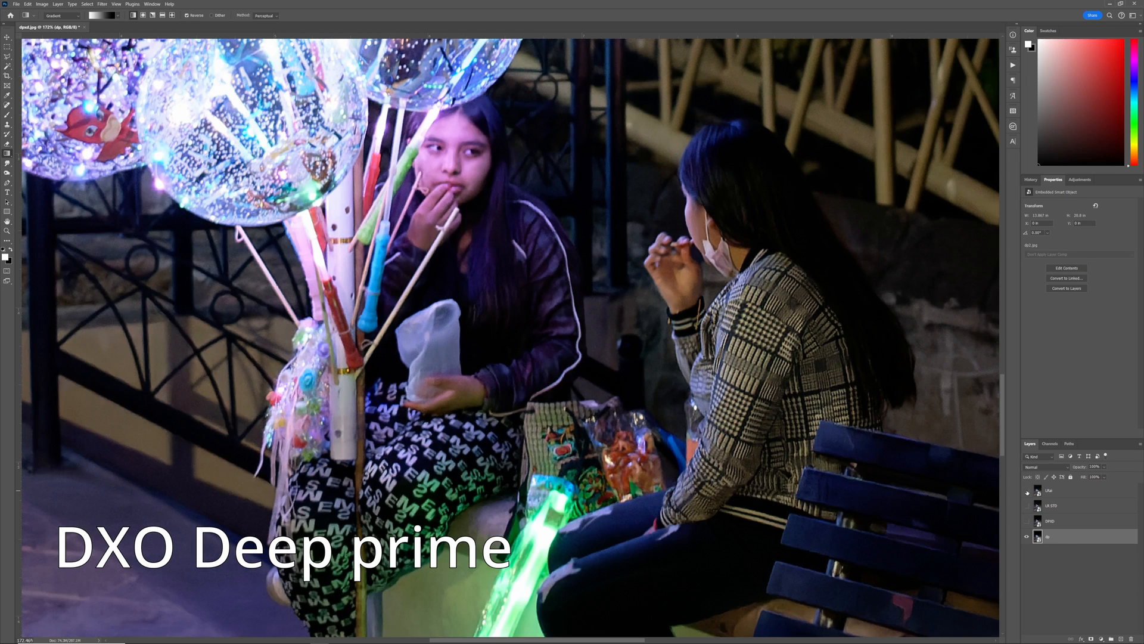
left_click(1027, 491)
left_click(1026, 491)
left_click(1026, 491)
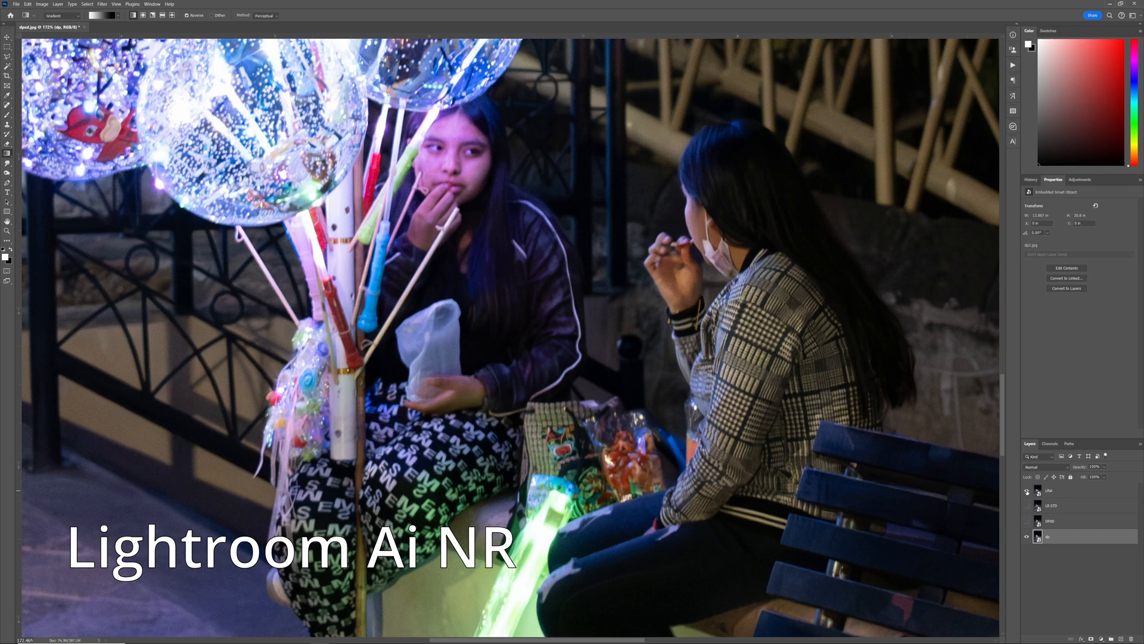
left_click(1027, 491)
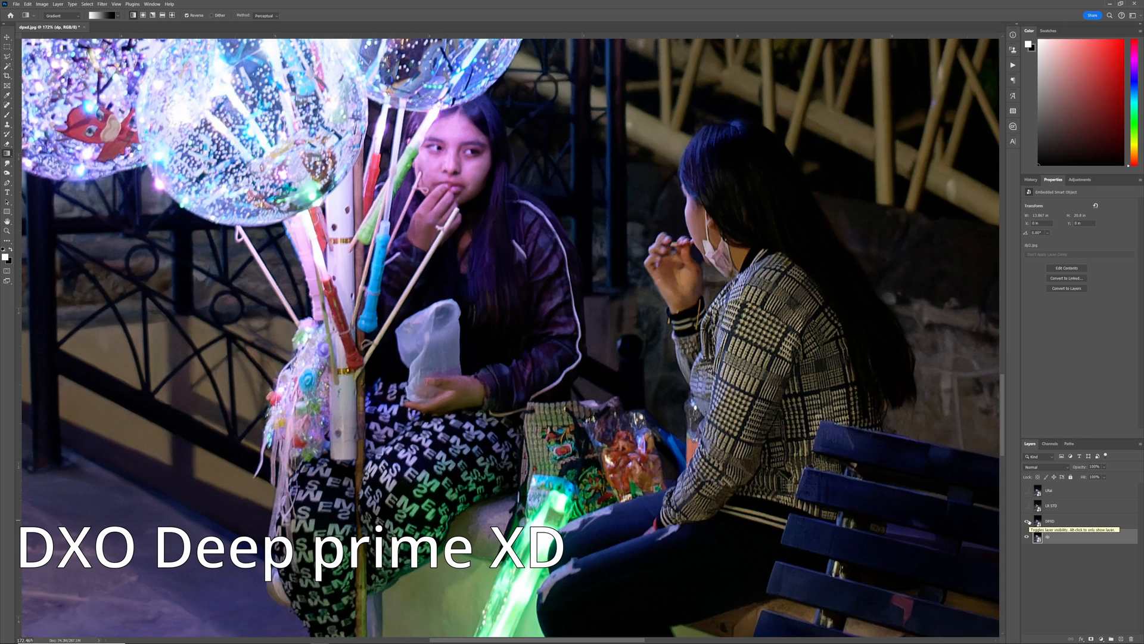
Step: Zoom into the checked jacket and toggle the DPXD layer to compare DeepPRIME with DeepPRIME XD
scroll(752, 452, "up", 5)
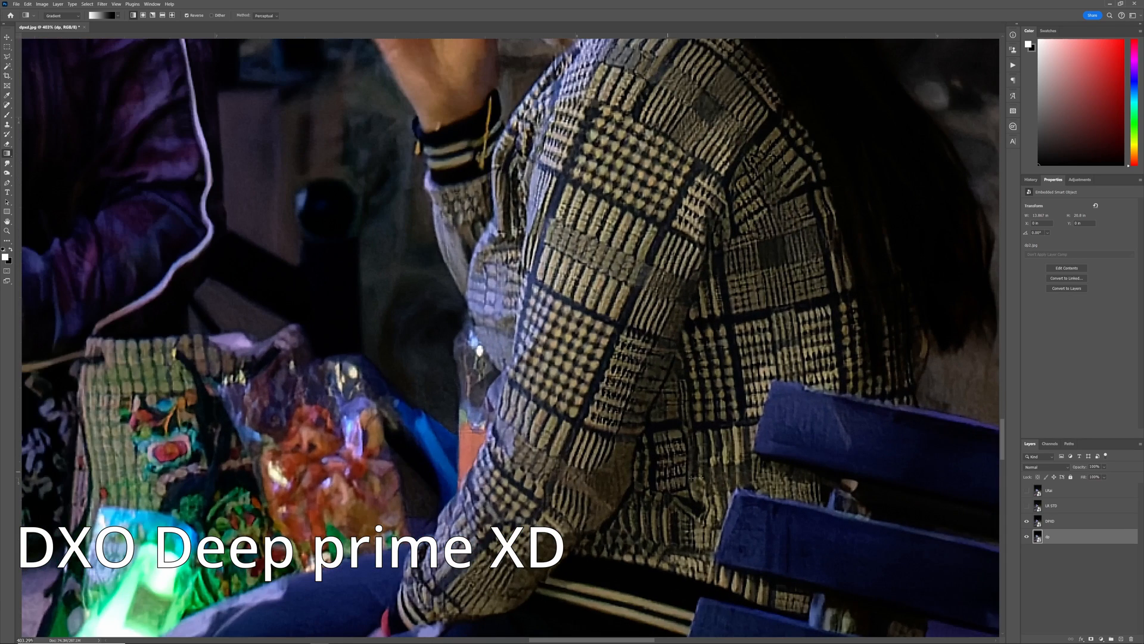
left_click(1028, 522)
left_click(1027, 522)
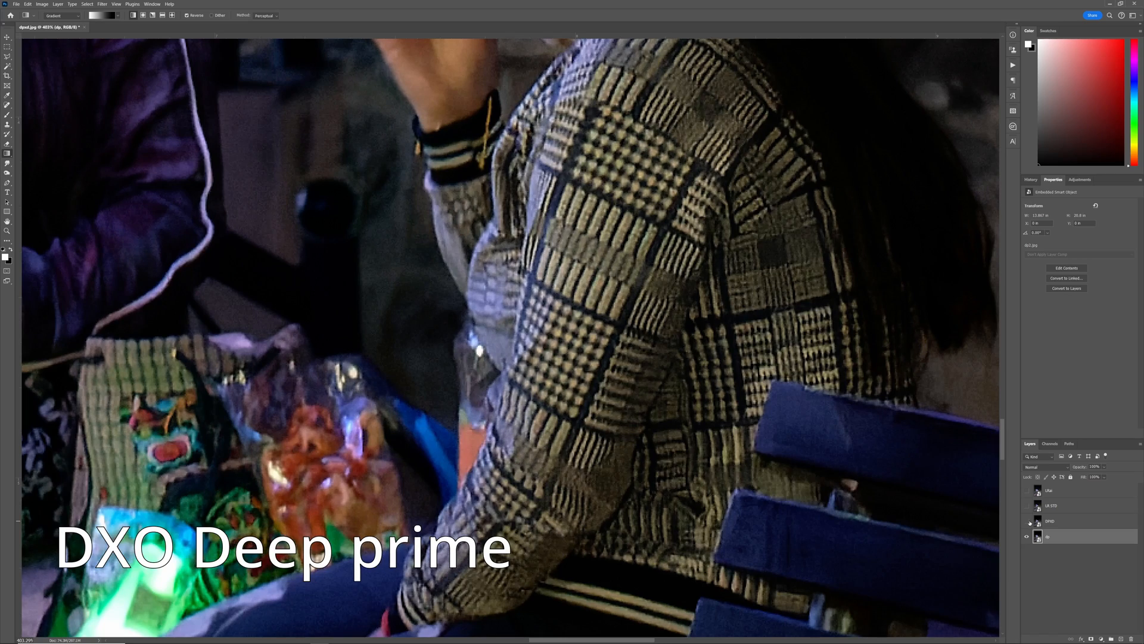
left_click(1028, 522)
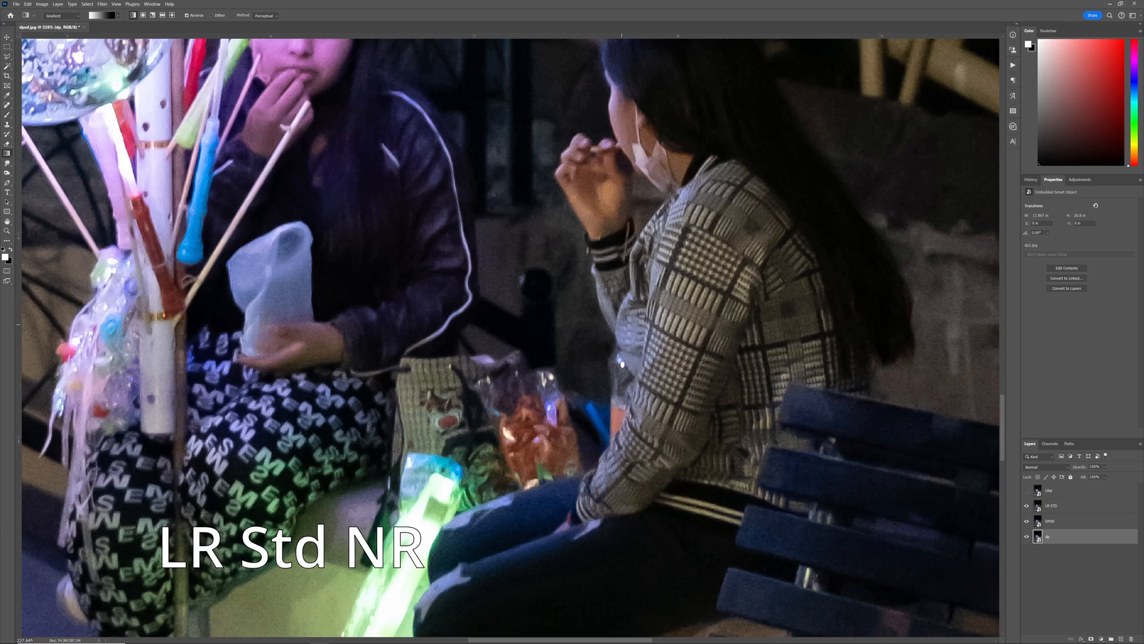
scroll(696, 317, "up", 3)
scroll(798, 312, "up", 2)
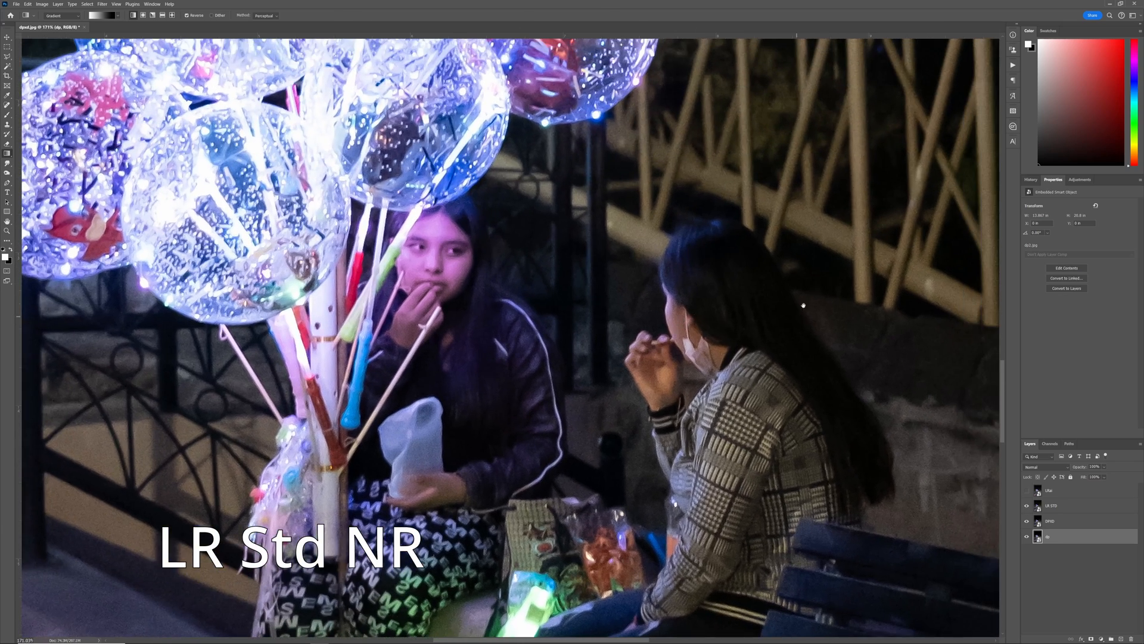
scroll(757, 351, "down", 2)
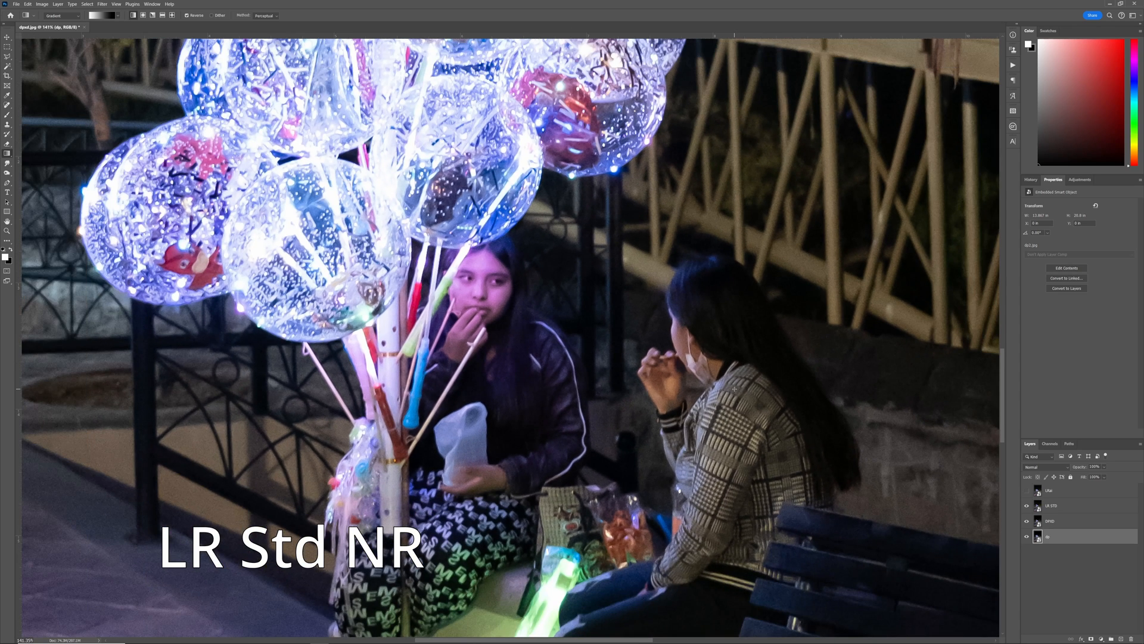
scroll(866, 349, "up", 2)
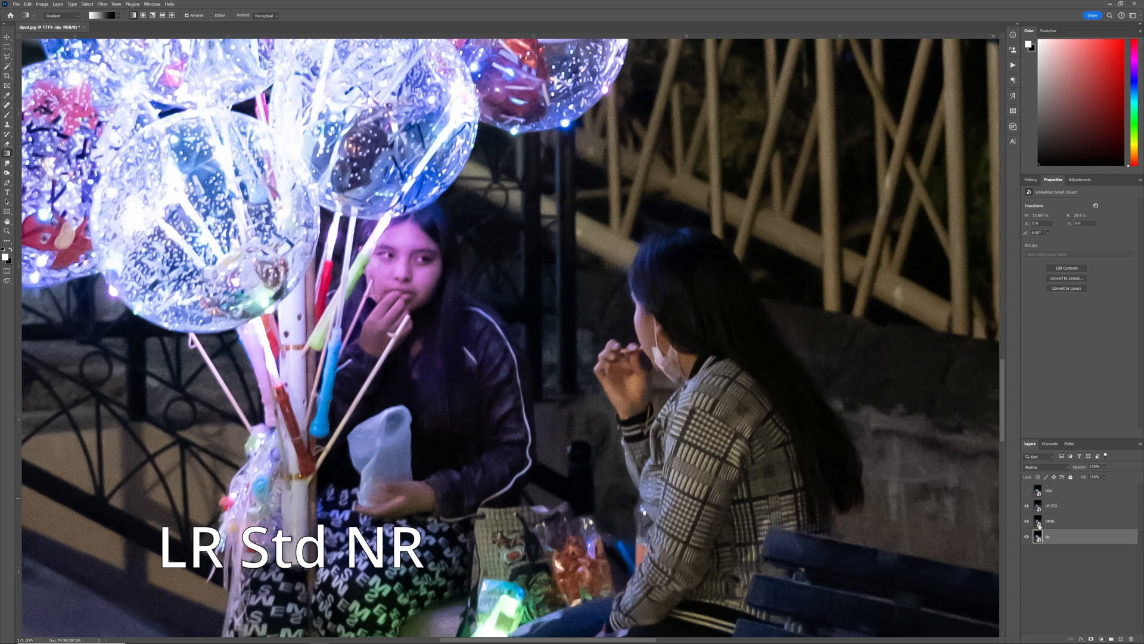
Step: Toggle the LR STD and LRai layers to compare Lightroom standard noise reduction with DeepPRIME XD
left_click(1026, 506)
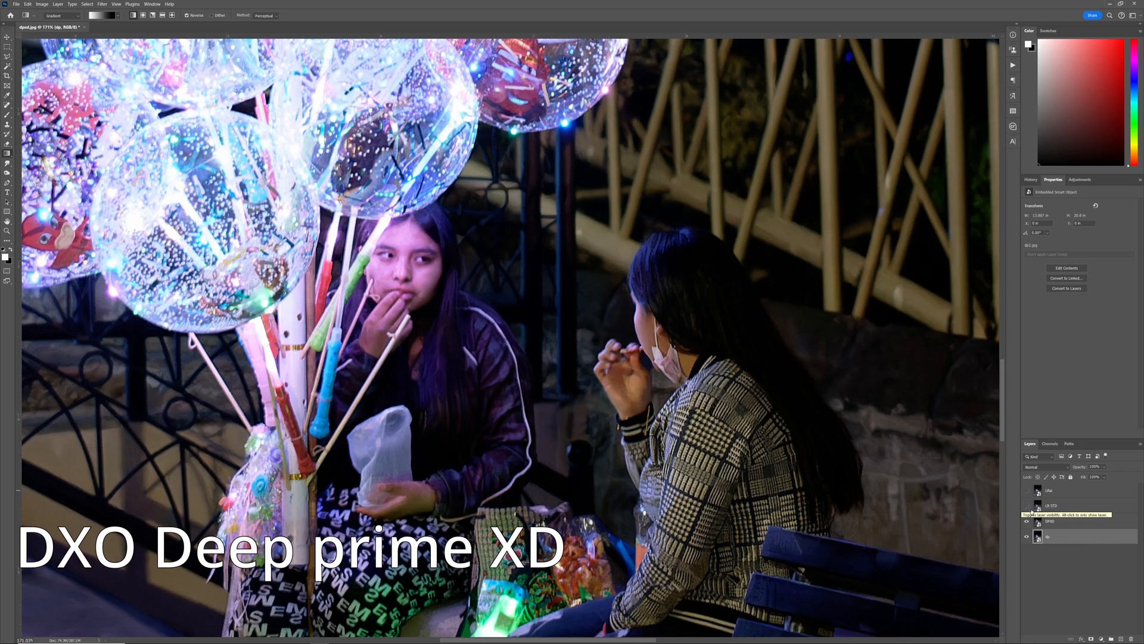
left_click(1028, 506)
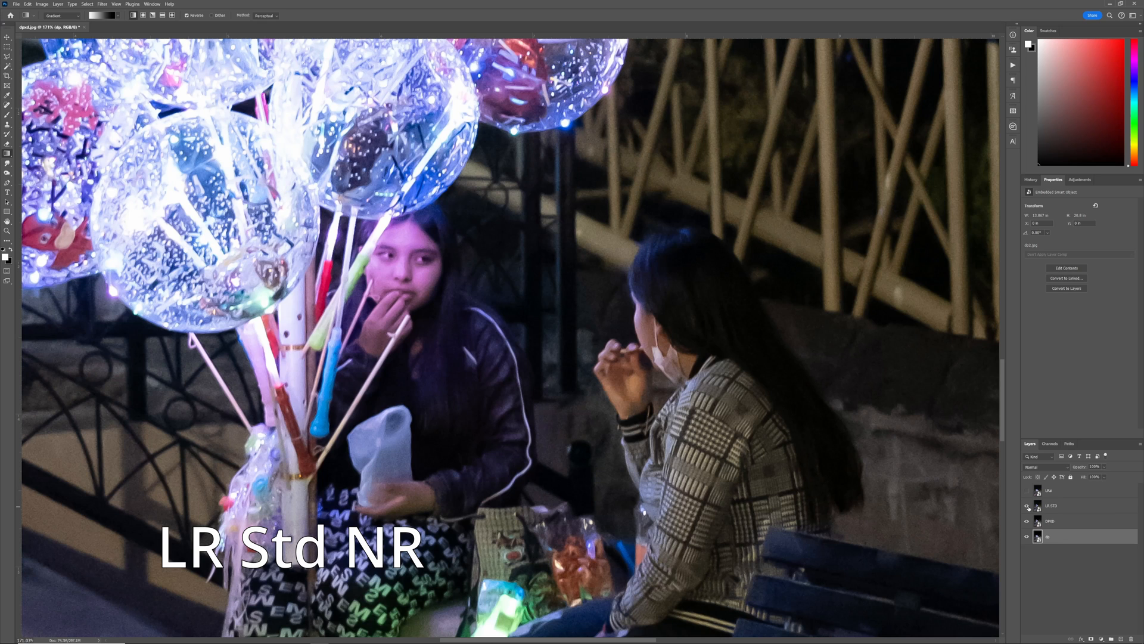
left_click(1065, 510)
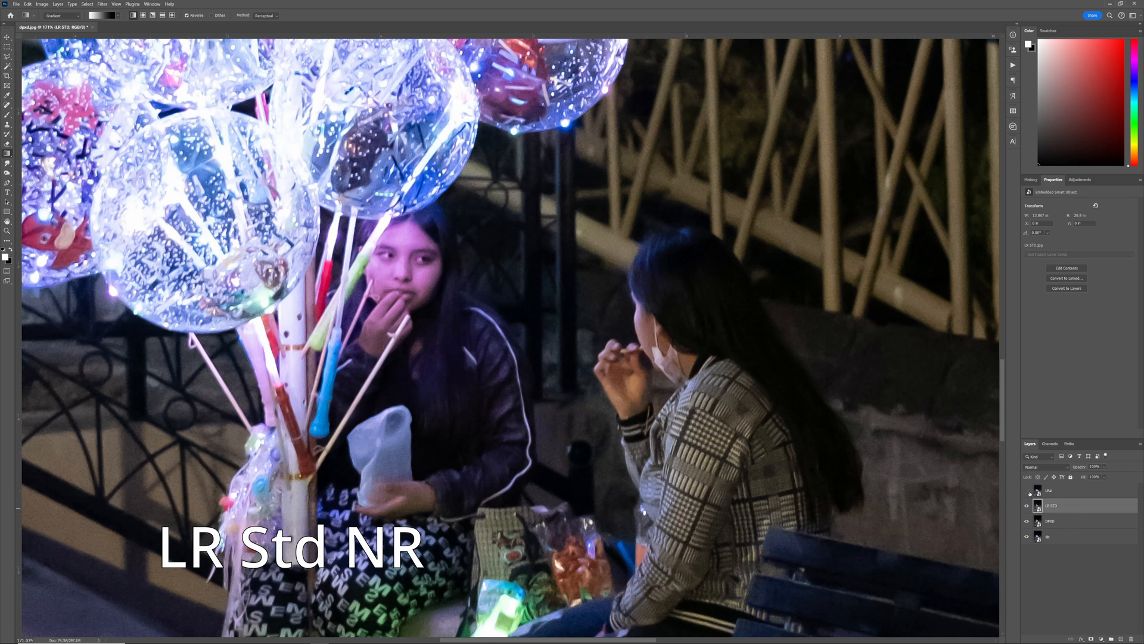
left_click(1027, 491)
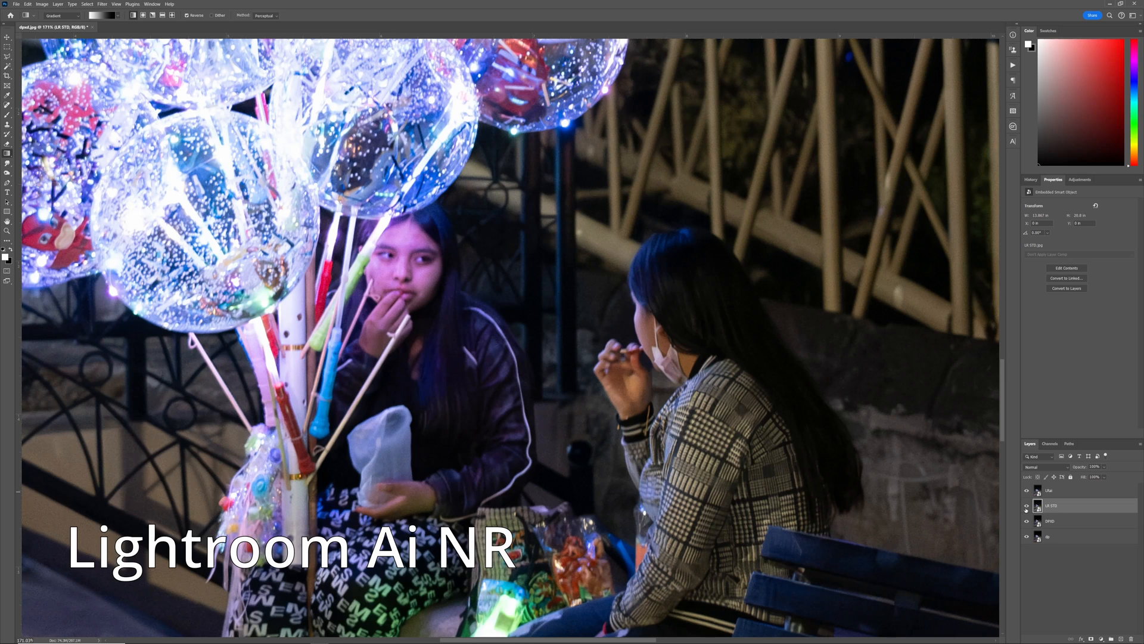
left_click(1027, 506)
left_click(1052, 494)
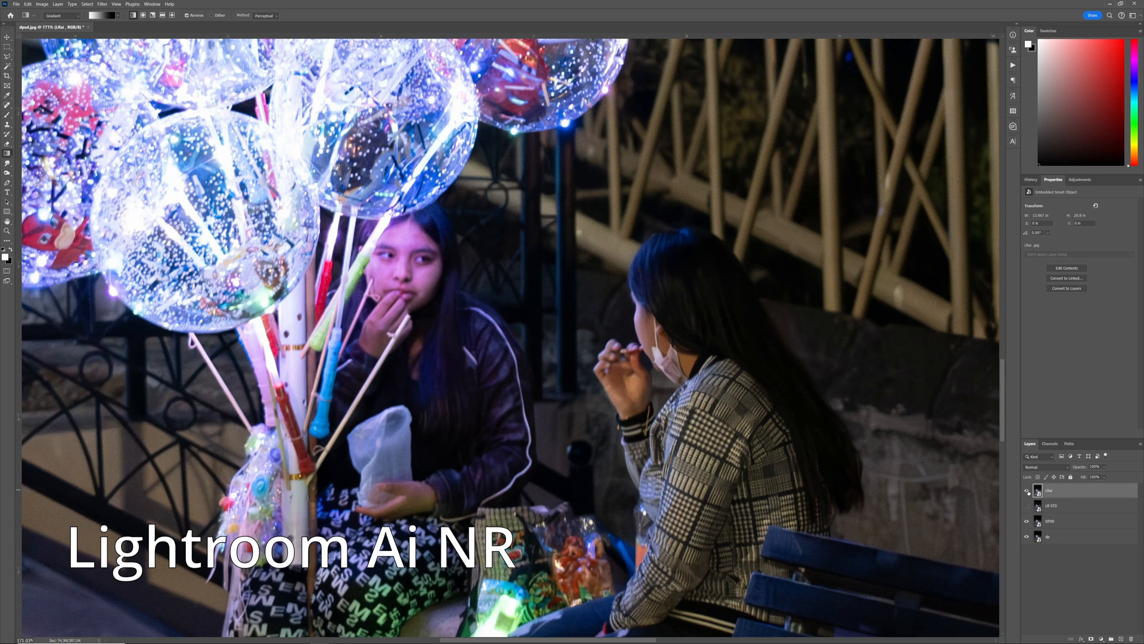
Step: Switch the LRai layer on and off repeatedly to judge Lightroom AI NR against DeepPRIME XD
left_click(1027, 491)
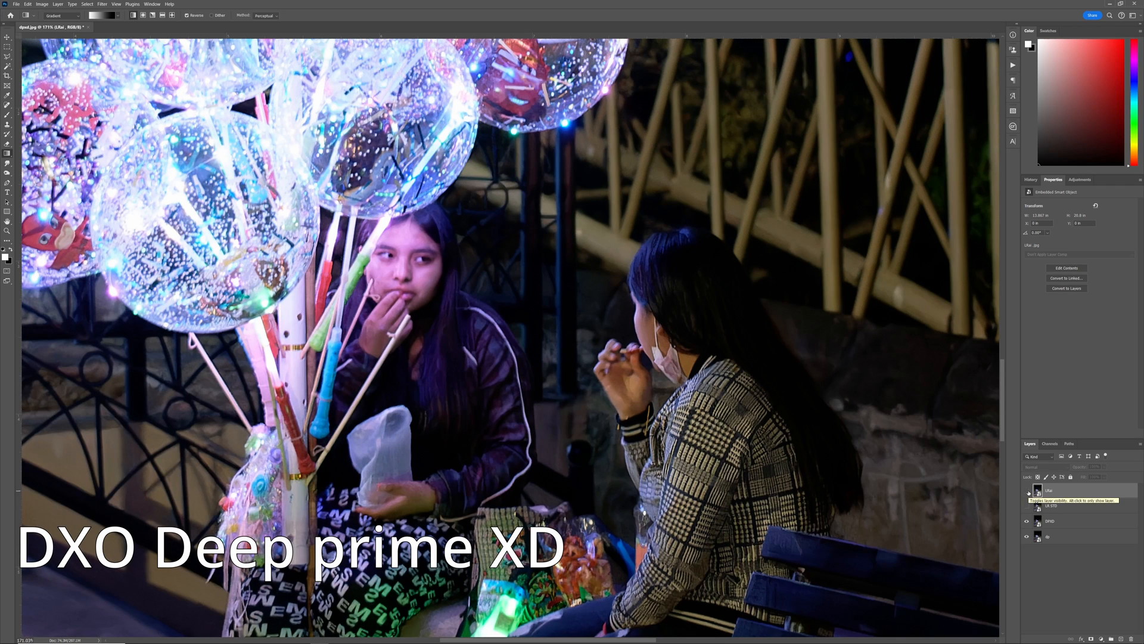
left_click(1027, 491)
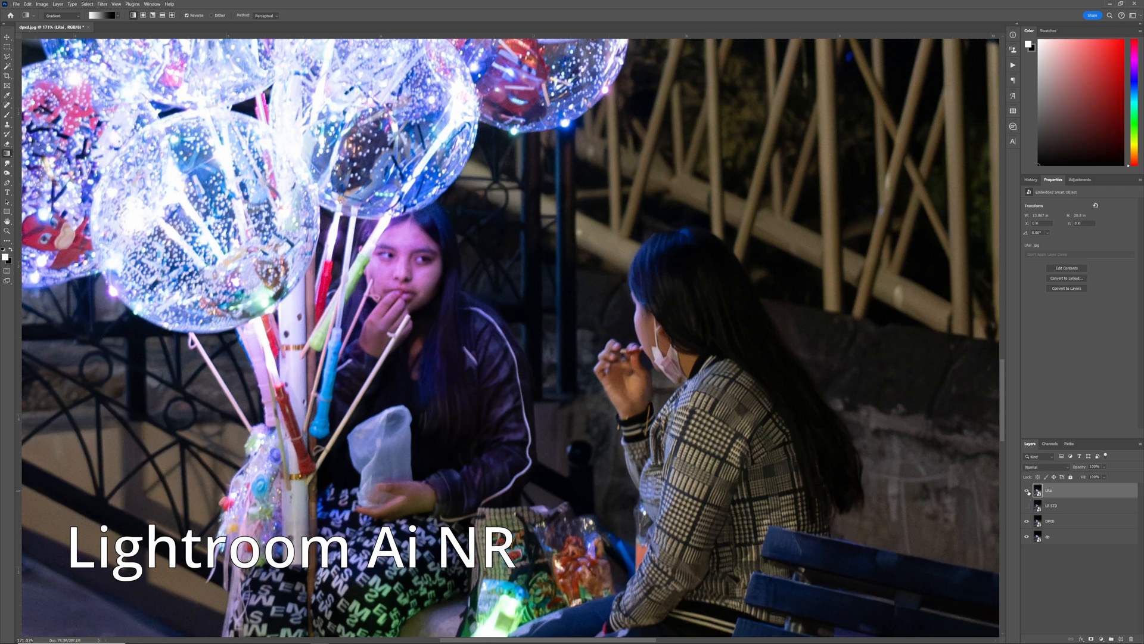
left_click(1028, 491)
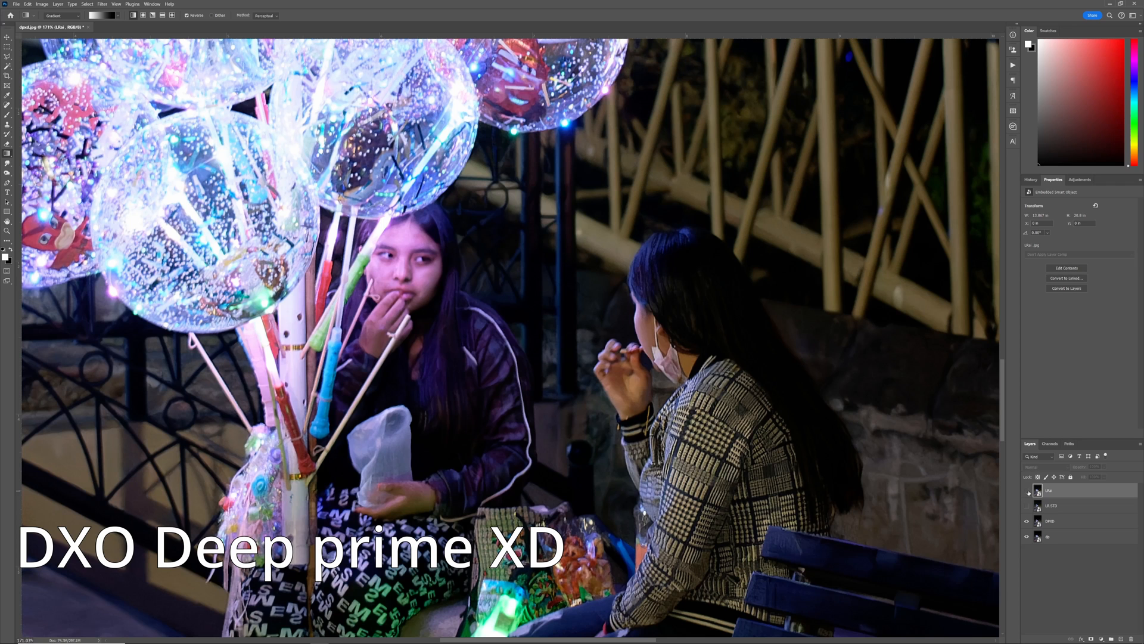
left_click(1027, 491)
left_click(1028, 491)
left_click(1027, 491)
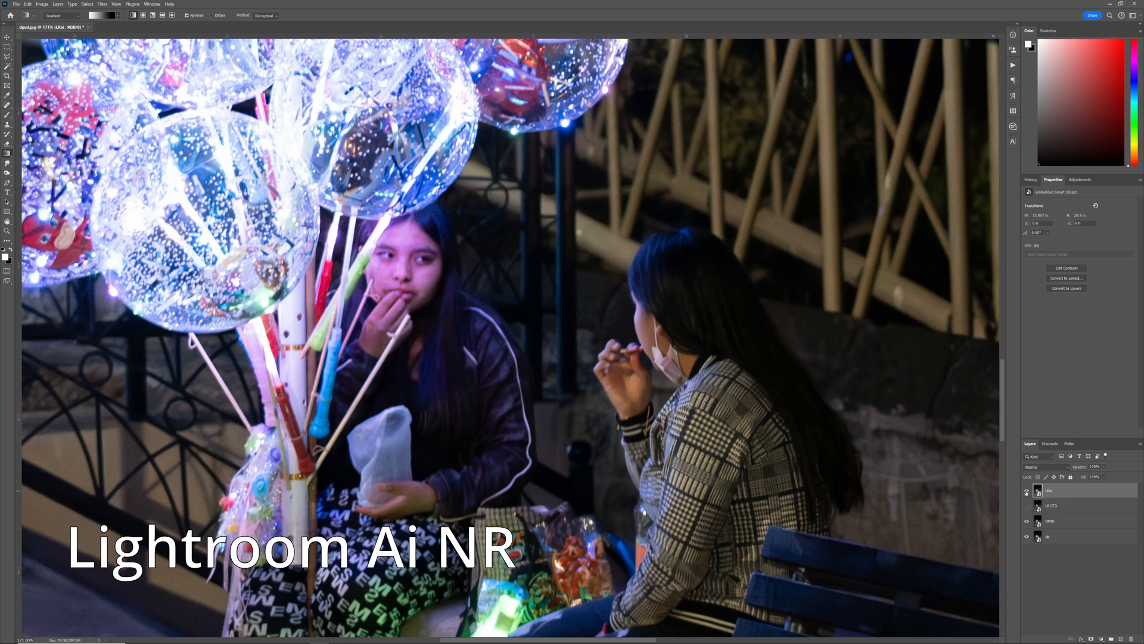
left_click(1026, 492)
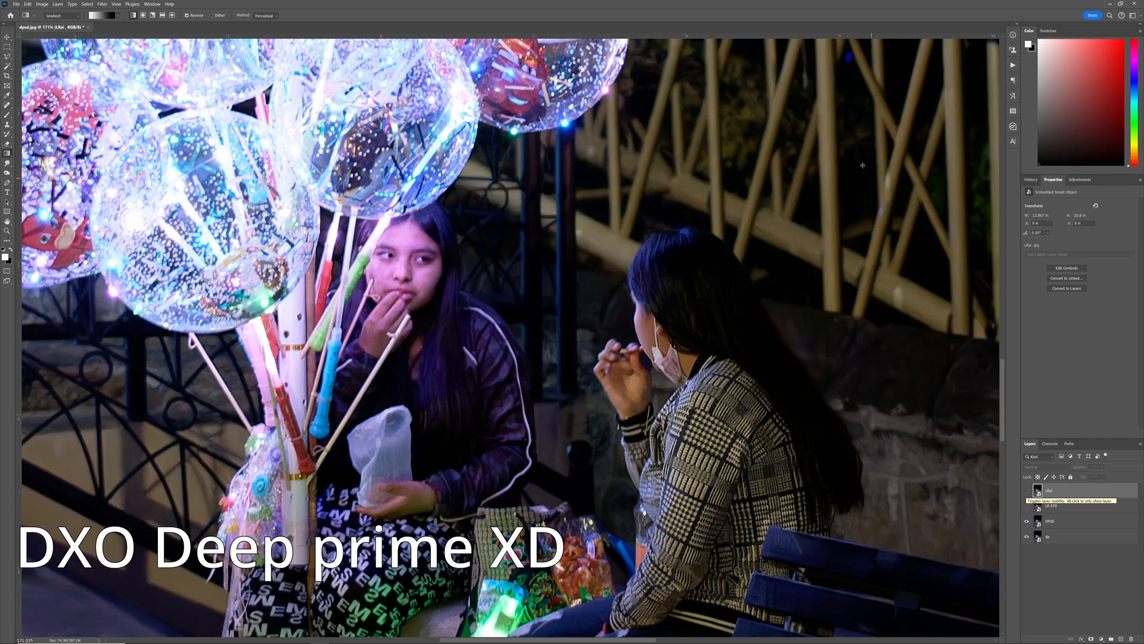
Step: Fit the whole photo in the window, toggle the LRai layer again and pan across the scene
scroll(829, 208, "up", 3)
key("ctrl+0")
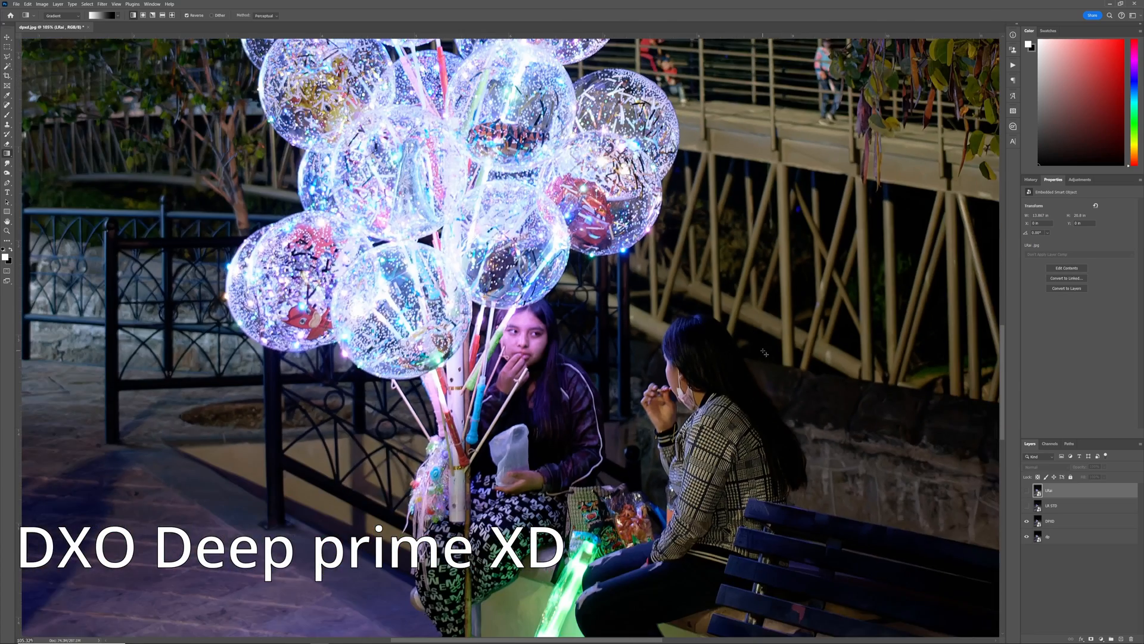
left_click(1026, 491)
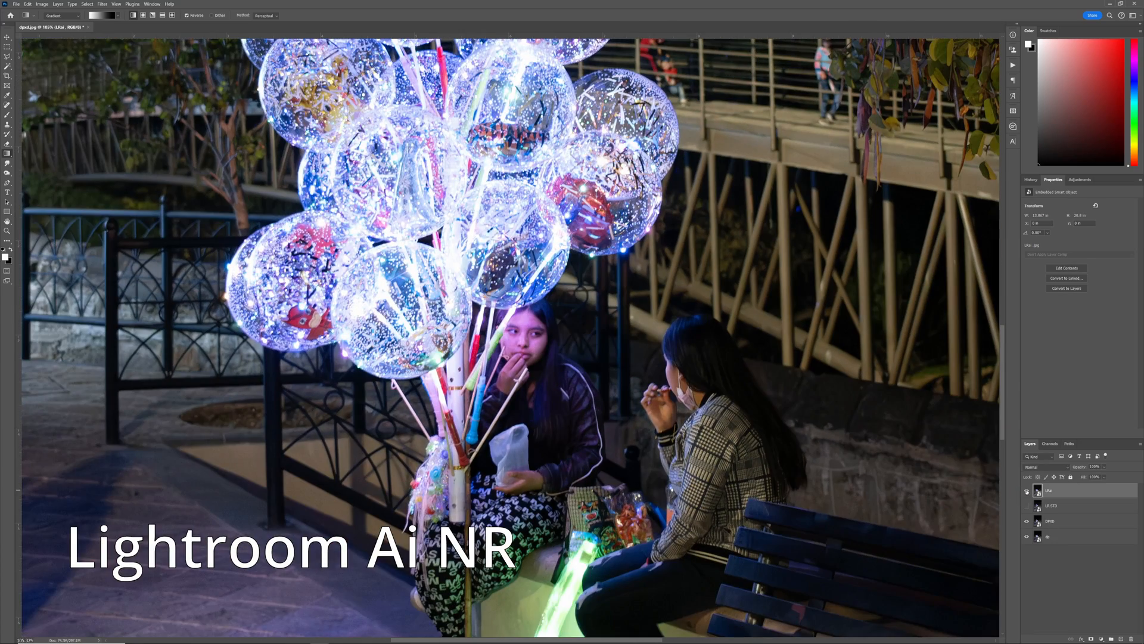
left_click(1027, 490)
left_click(1026, 490)
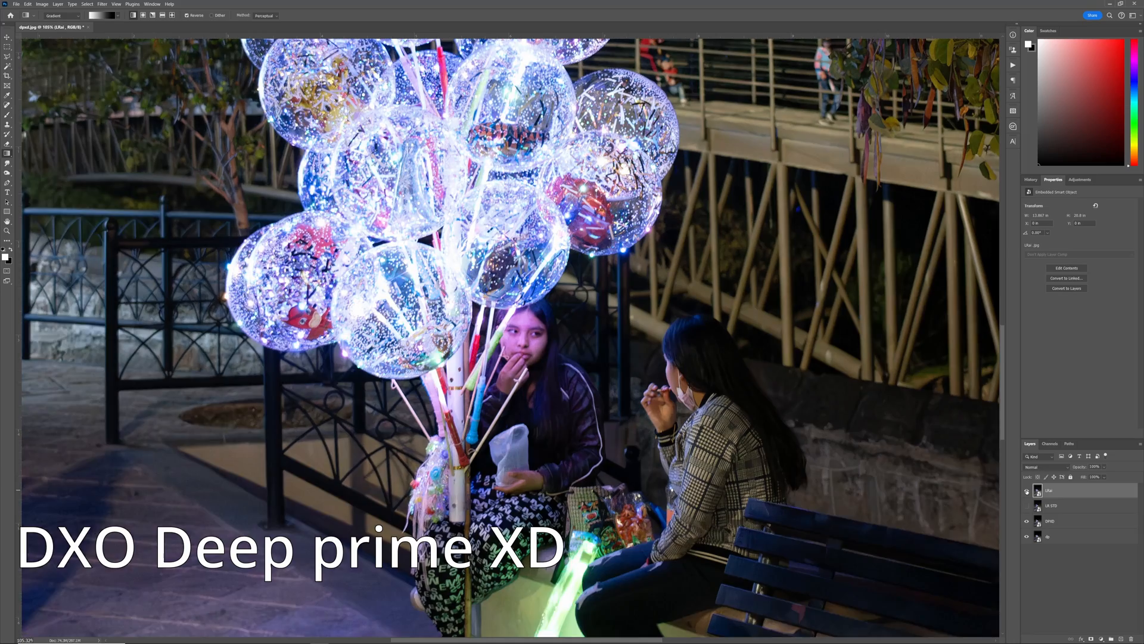
scroll(596, 358, "up", 7)
scroll(663, 471, "down", 6)
left_click_drag(654, 459, 553, 281)
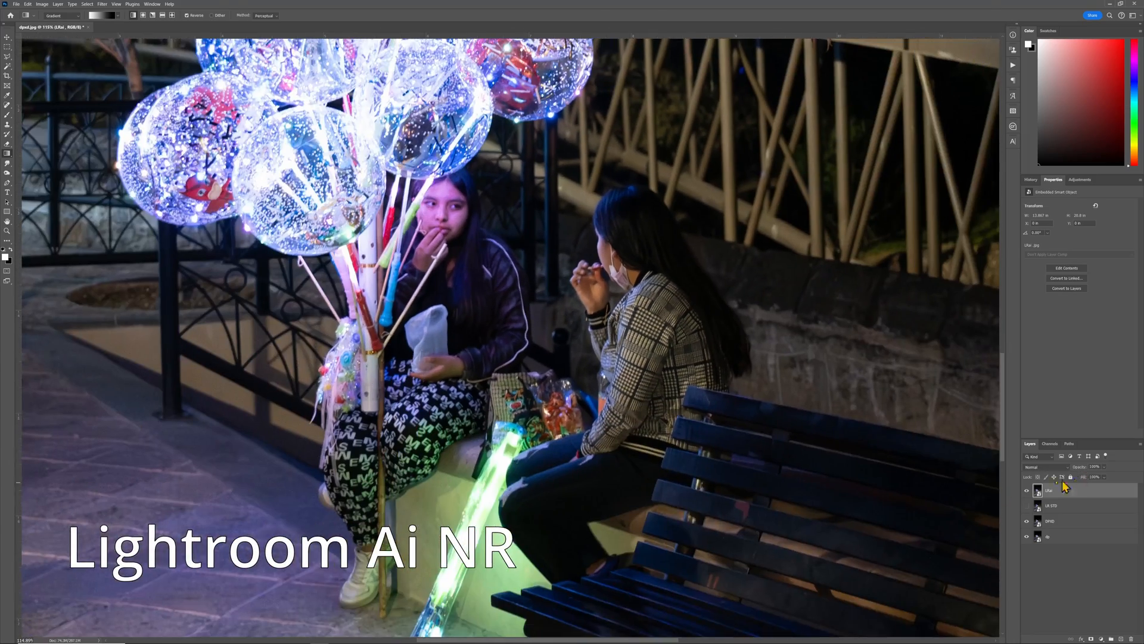
Step: Toggle the LRai layer visibility a few more times to compare Lightroom AI NR with DeepPRIME XD
left_click(1027, 491)
left_click(1027, 491)
left_click(1027, 490)
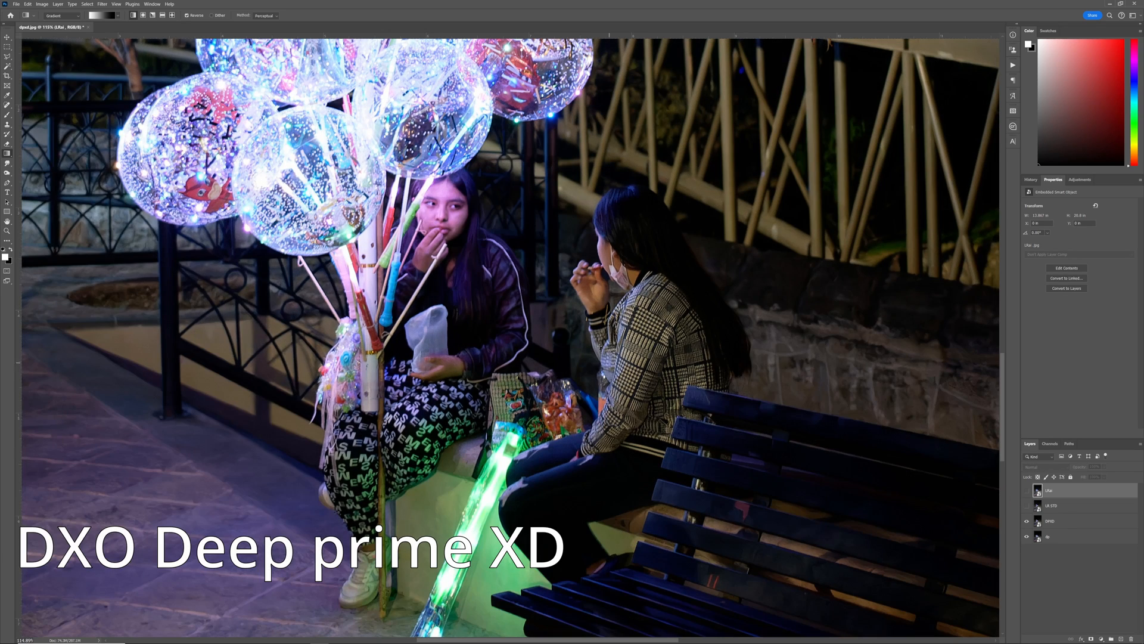
scroll(369, 284, "up", 5)
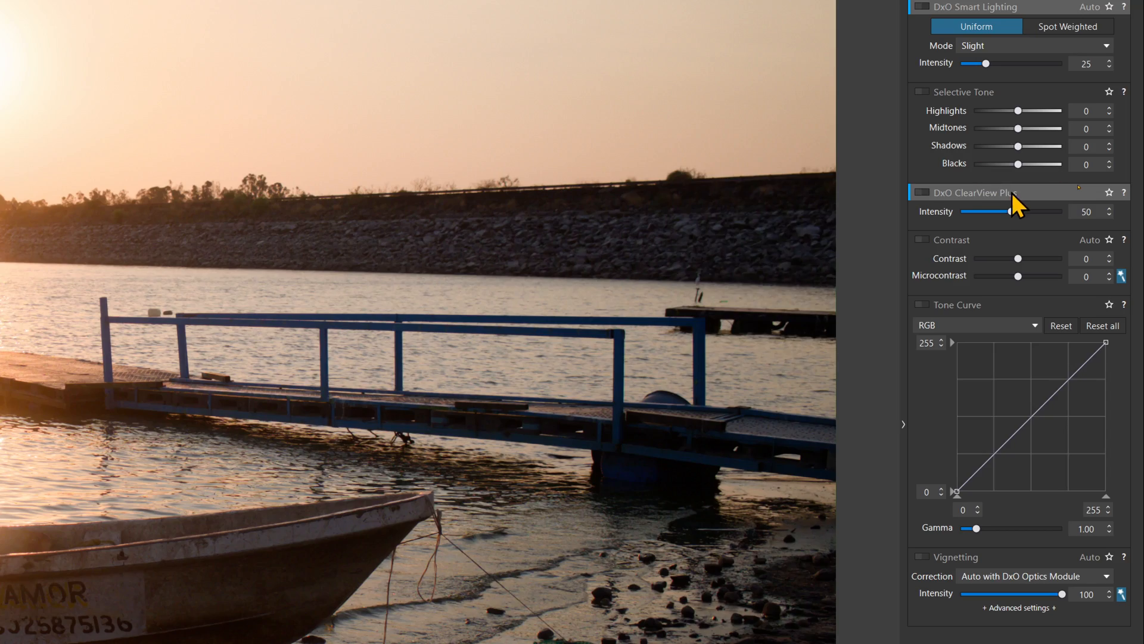
Step: In DxO PhotoLab, switch DxO ClearView Plus on and off on the sunset photo to compare
mouse_move(1035, 191)
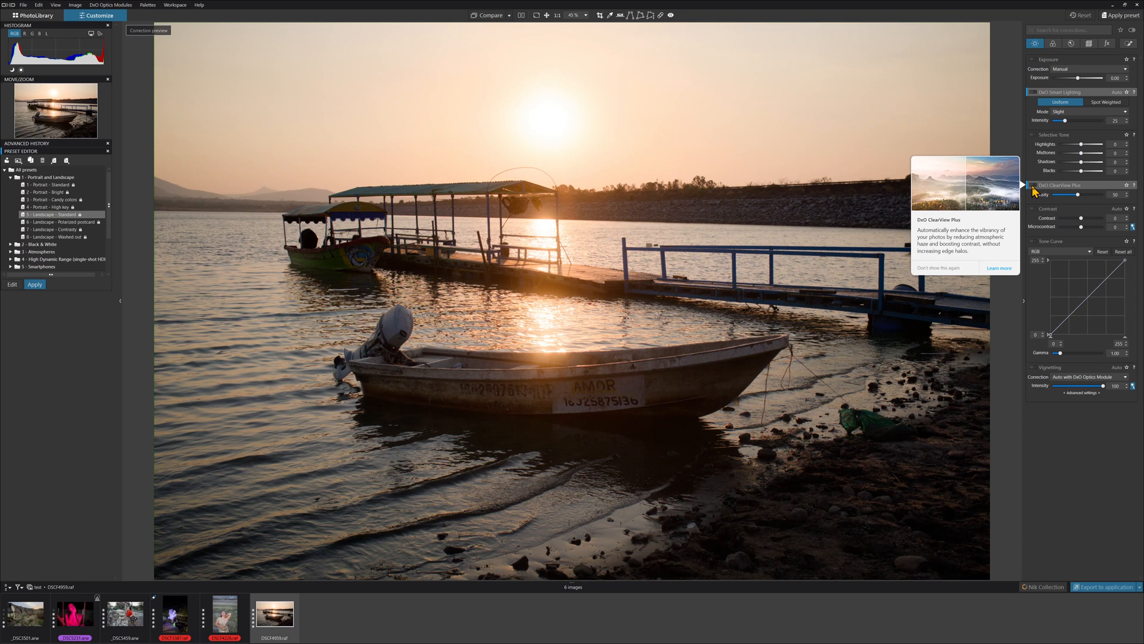
left_click(1034, 186)
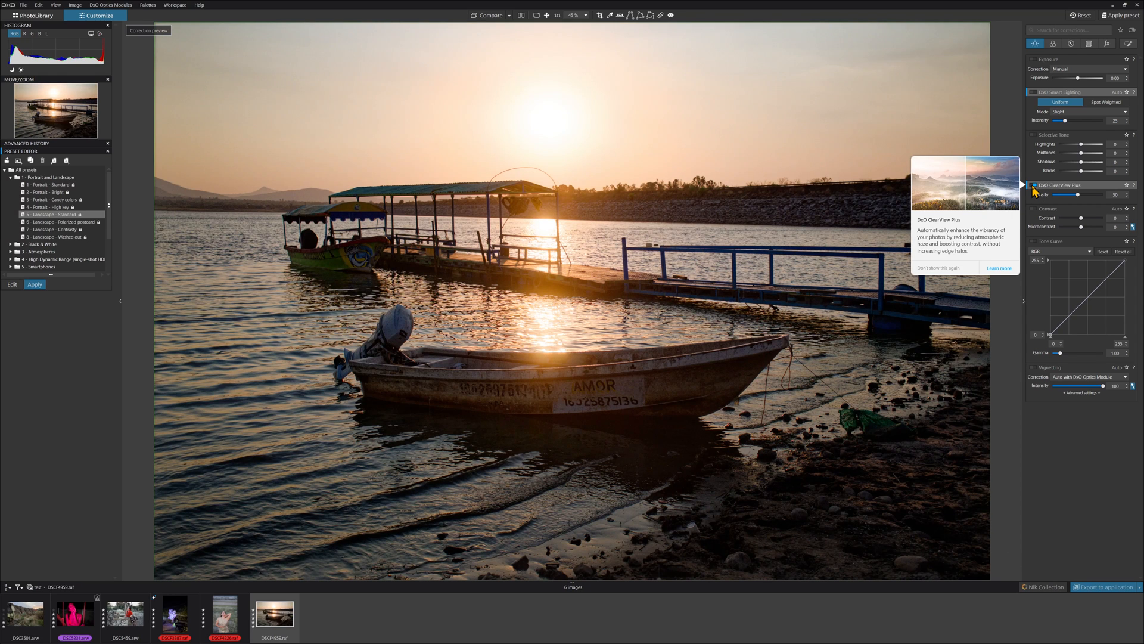
left_click(1034, 186)
left_click(1034, 186)
left_click(1034, 186)
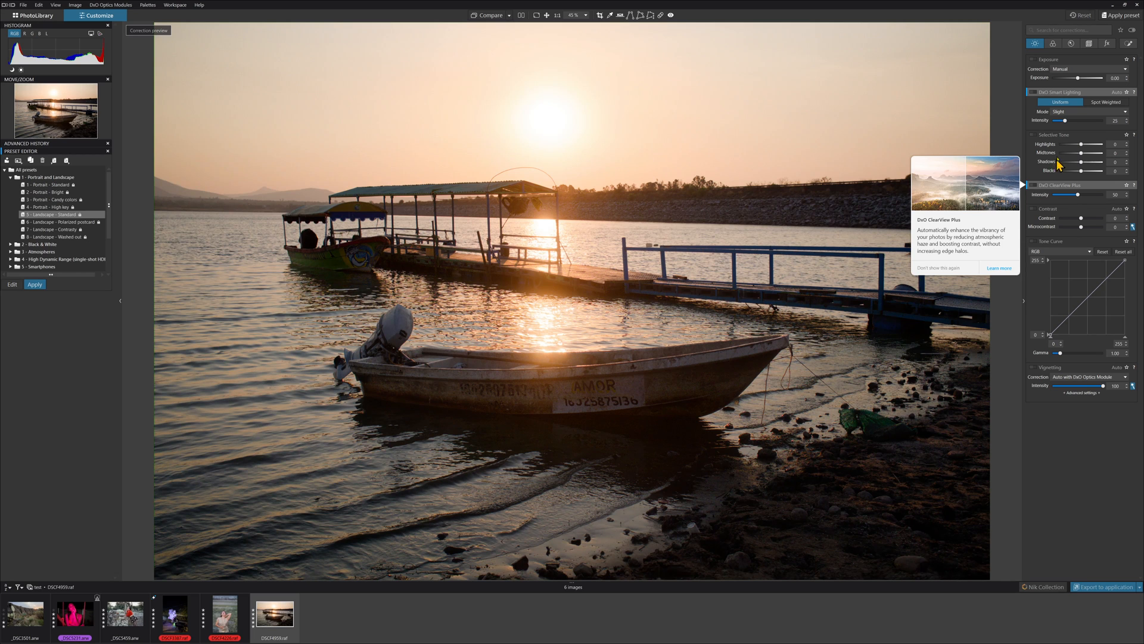
Step: Lower the DxO Smart Lighting intensity slightly and open the detail corrections palette
mouse_move(1035, 99)
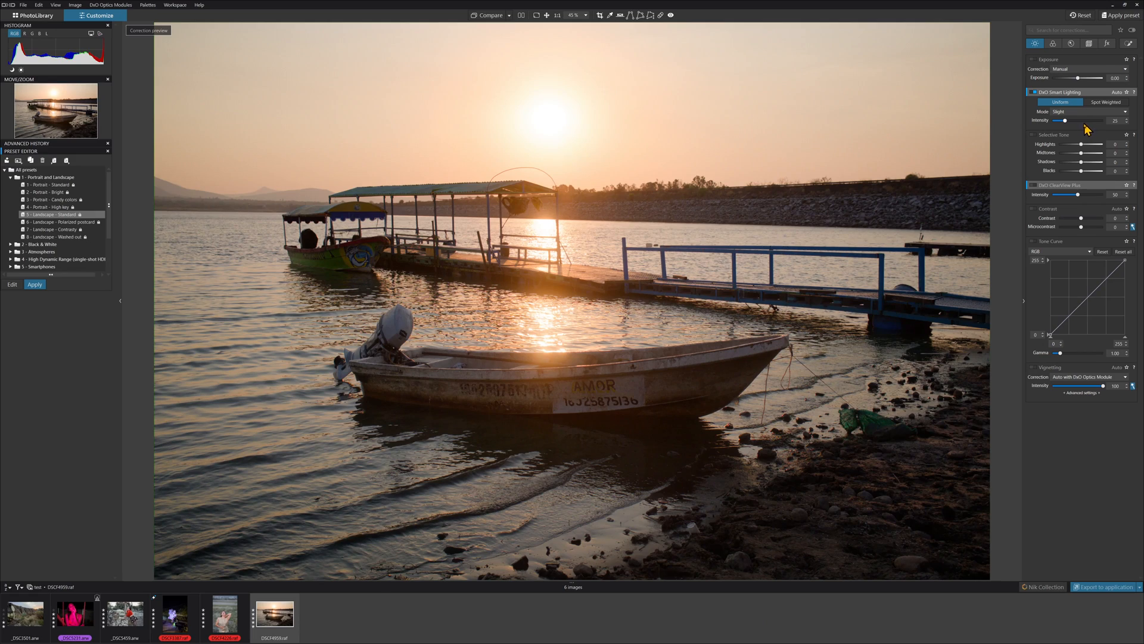
mouse_move(1066, 121)
left_mouse_down()
mouse_move(1084, 122)
mouse_move(1060, 125)
left_mouse_up()
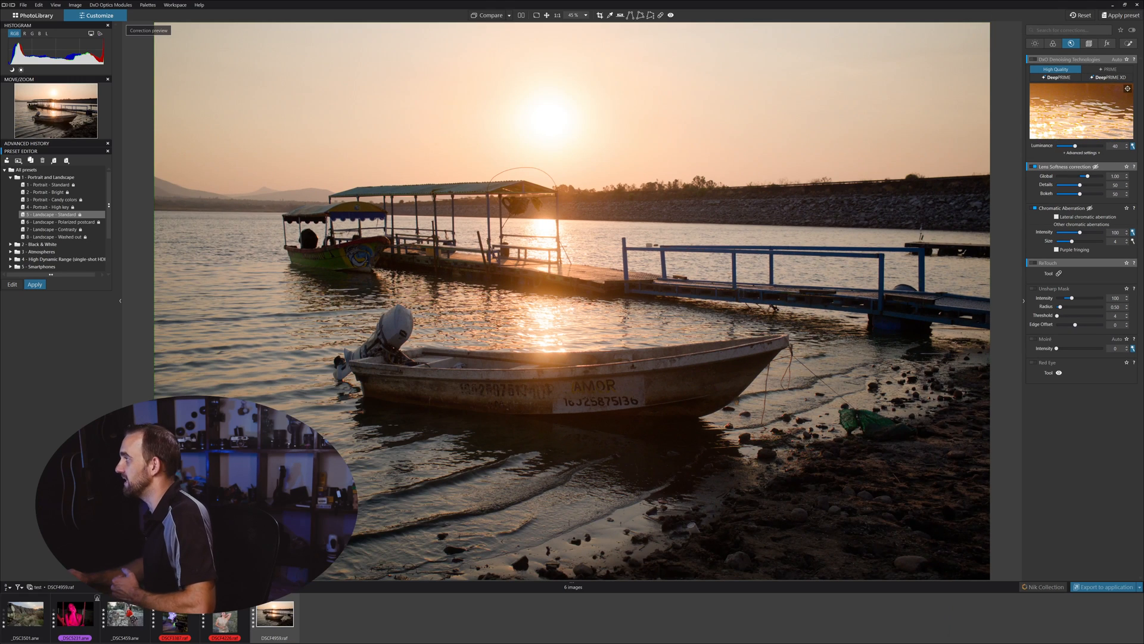
left_click(1035, 44)
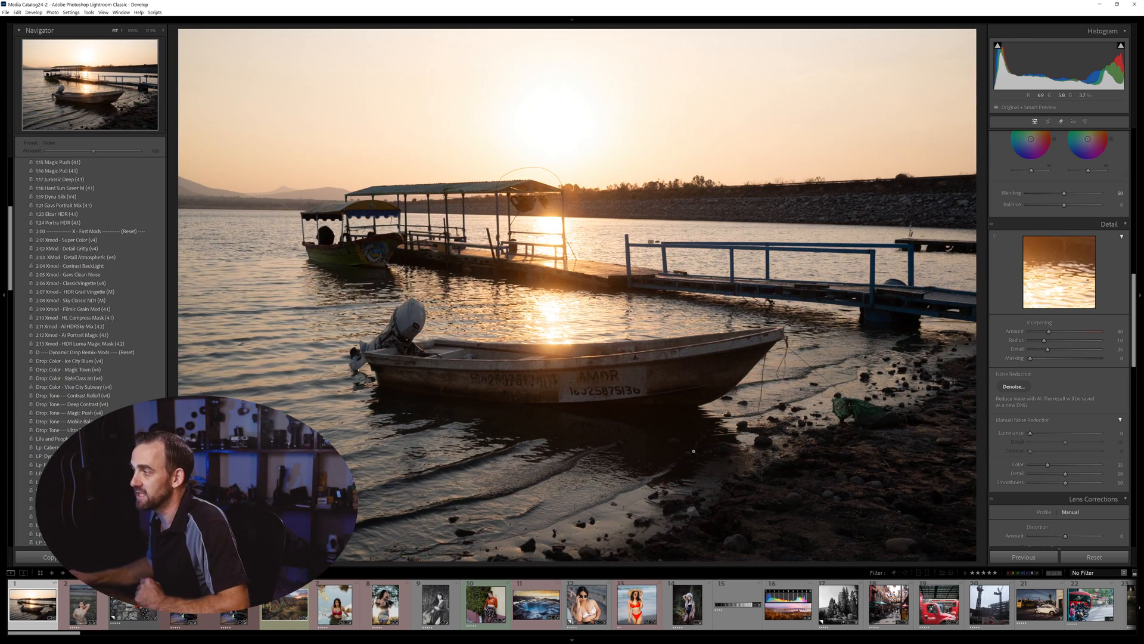
Step: In Lightroom Classic, set Highlights to -72, raise Shadows and lower Blacks in the Basic panel
scroll(1025, 274, "up", 10)
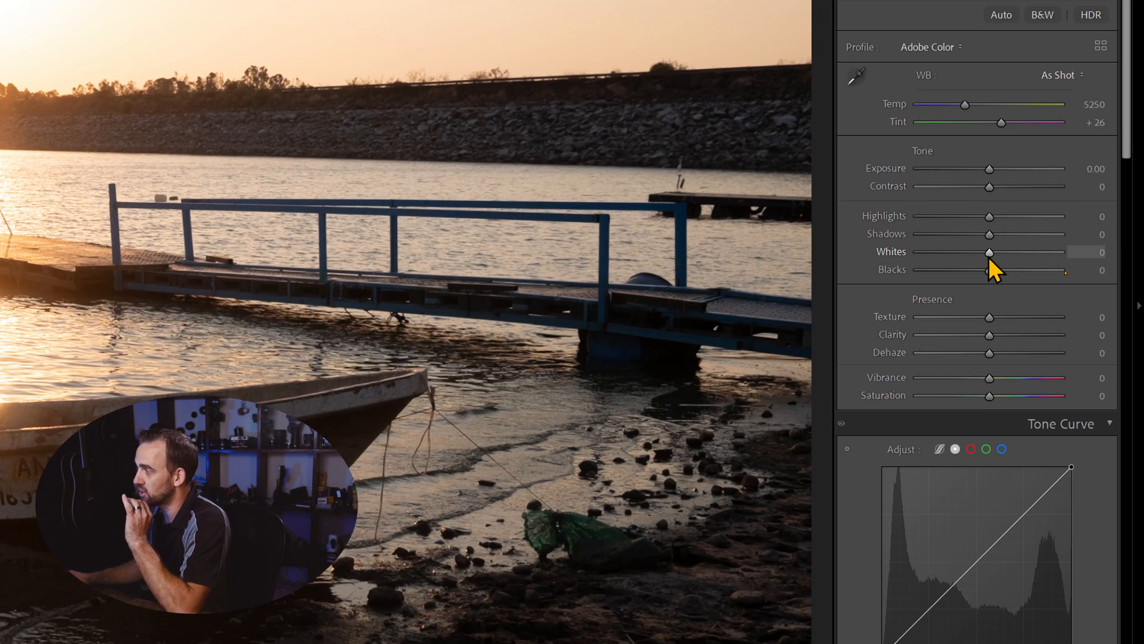
left_click(949, 215)
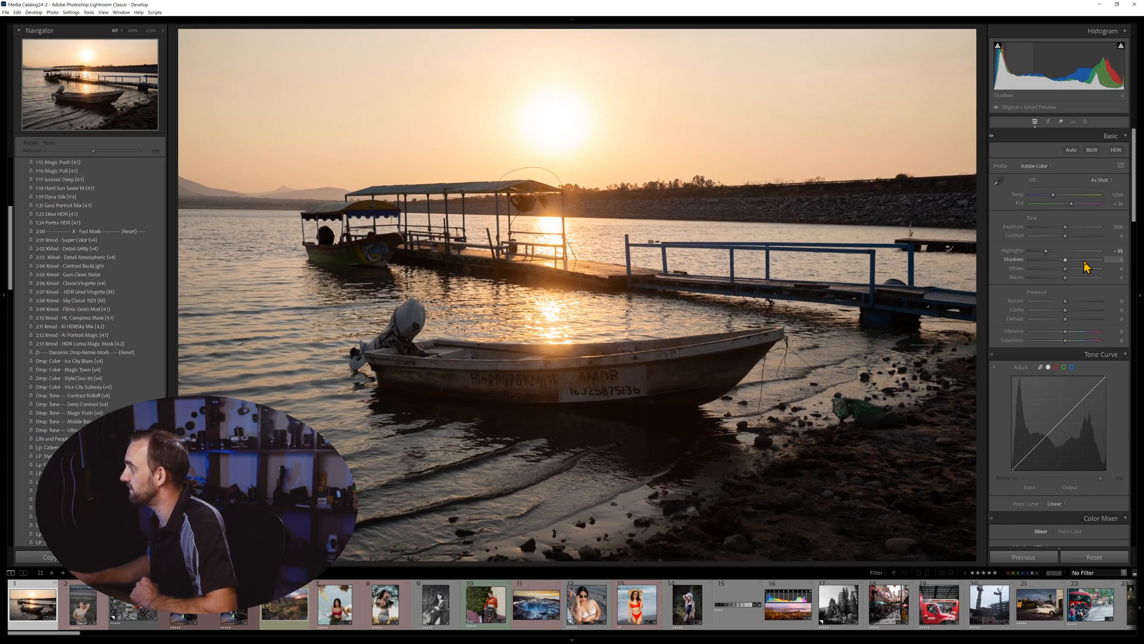
left_click_drag(1086, 266, 1044, 257)
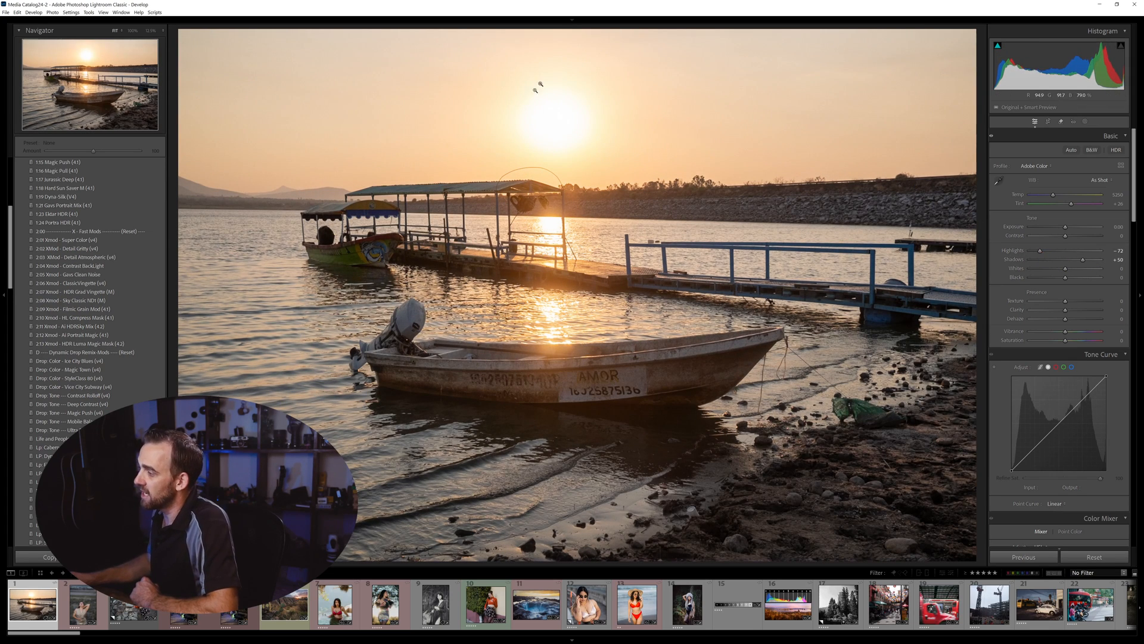
left_click_drag(1099, 260, 1051, 278)
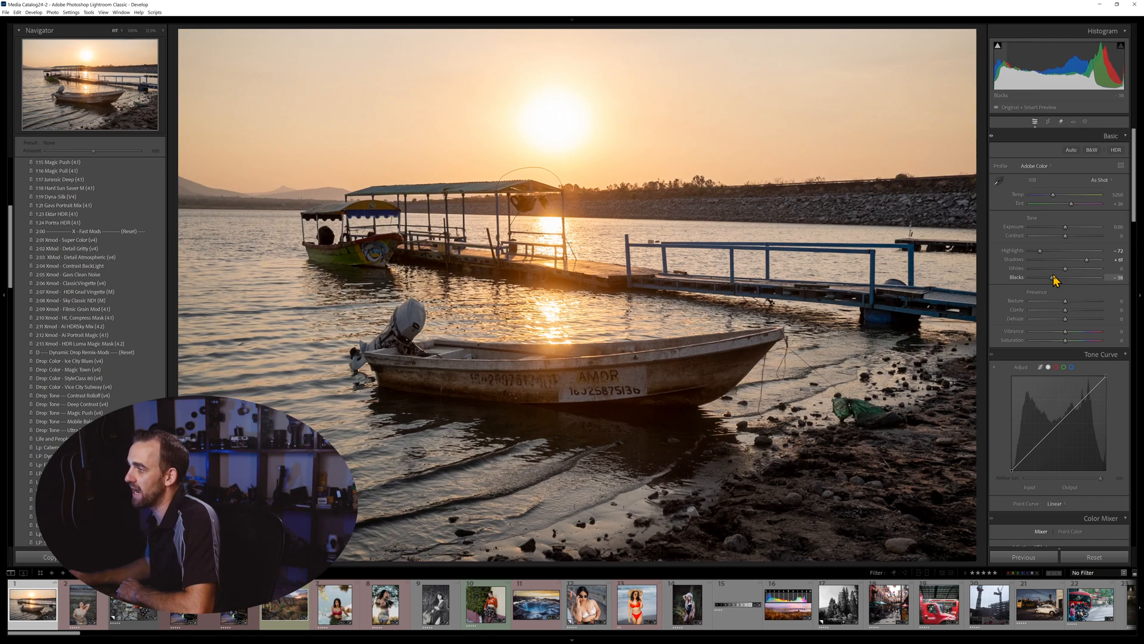
Step: Lower the highlights of the same sunset photo in Luminar Neo and in Capture One
left_click(561, 115)
left_click_drag(634, 102, 619, 214)
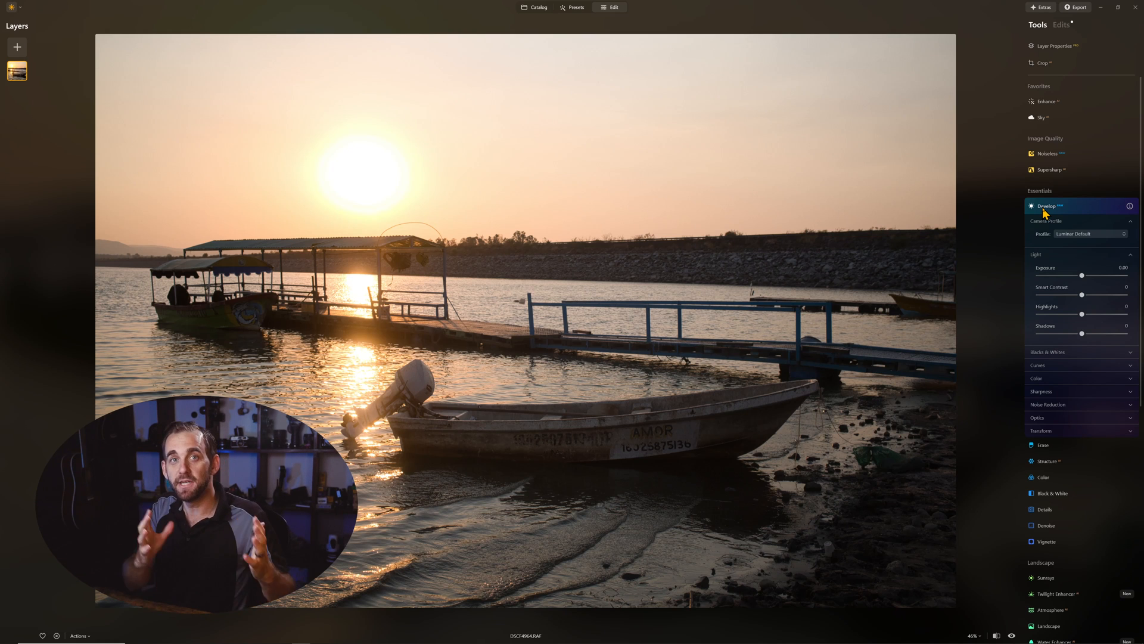
left_click_drag(1082, 314, 1043, 314)
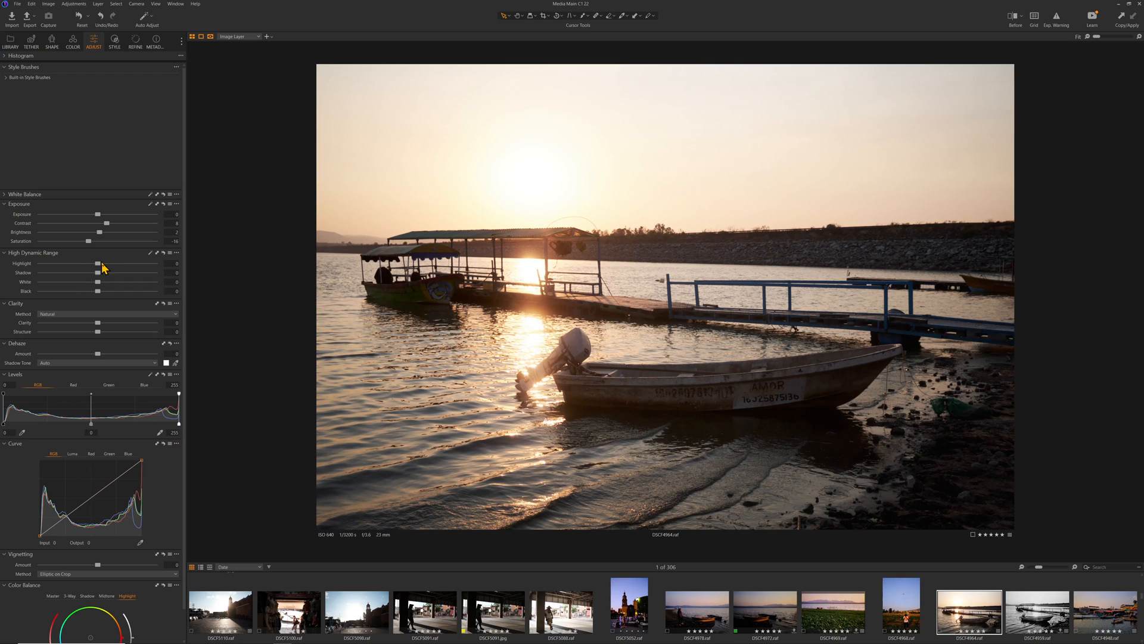
left_click_drag(98, 268, 50, 274)
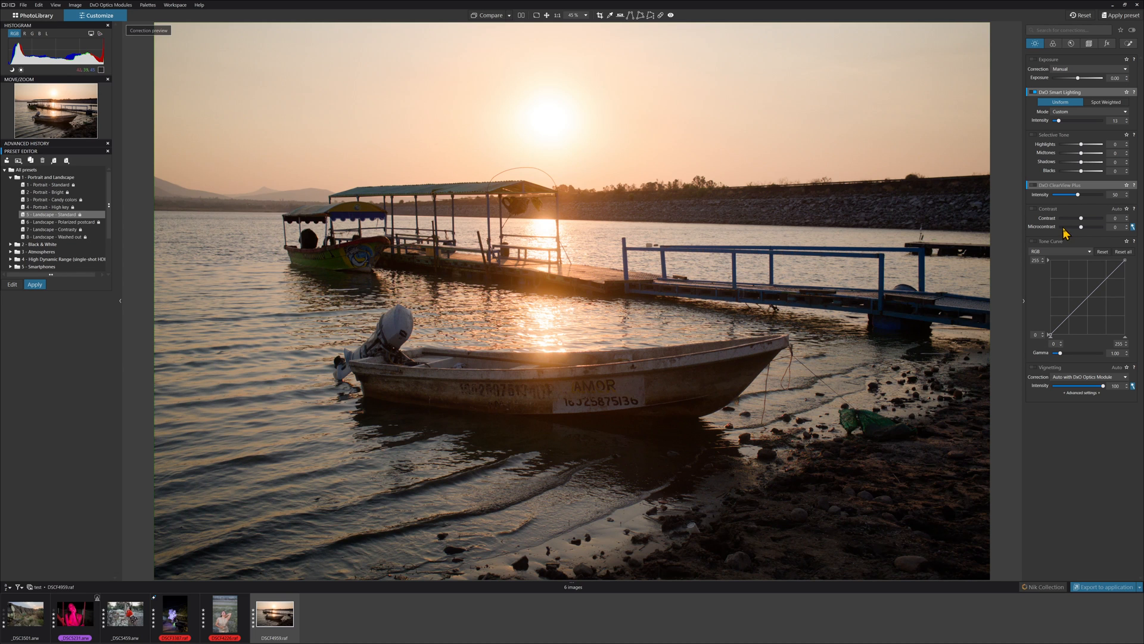
Step: In DxO PhotoLab, lower the Selective Tone highlights and raise the shadows
left_click(1067, 145)
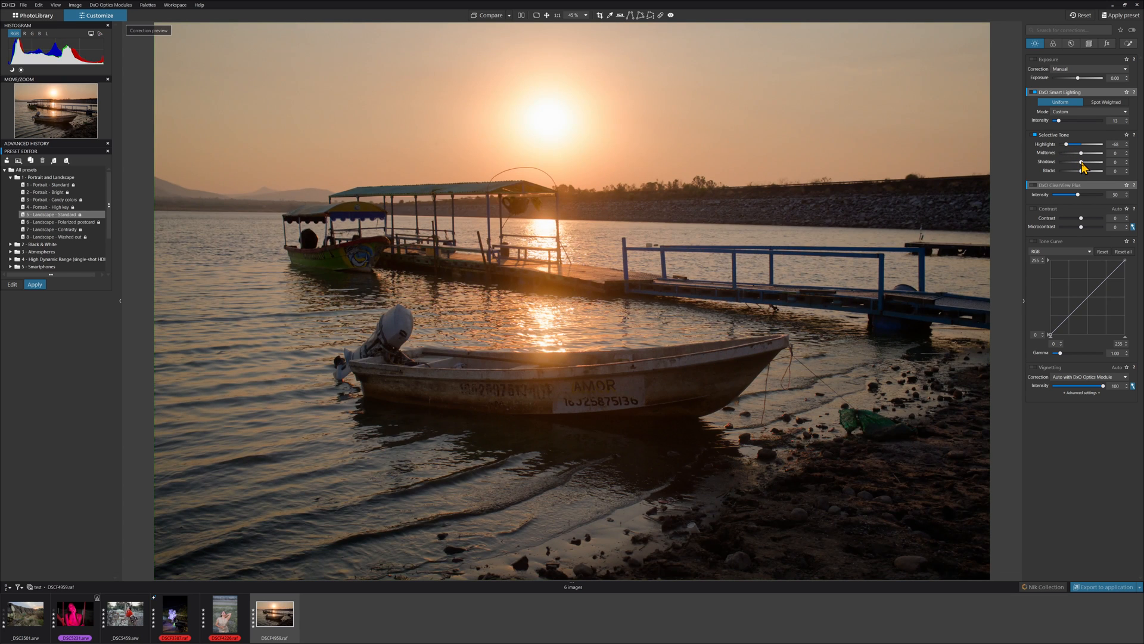
left_click_drag(1082, 162, 1090, 164)
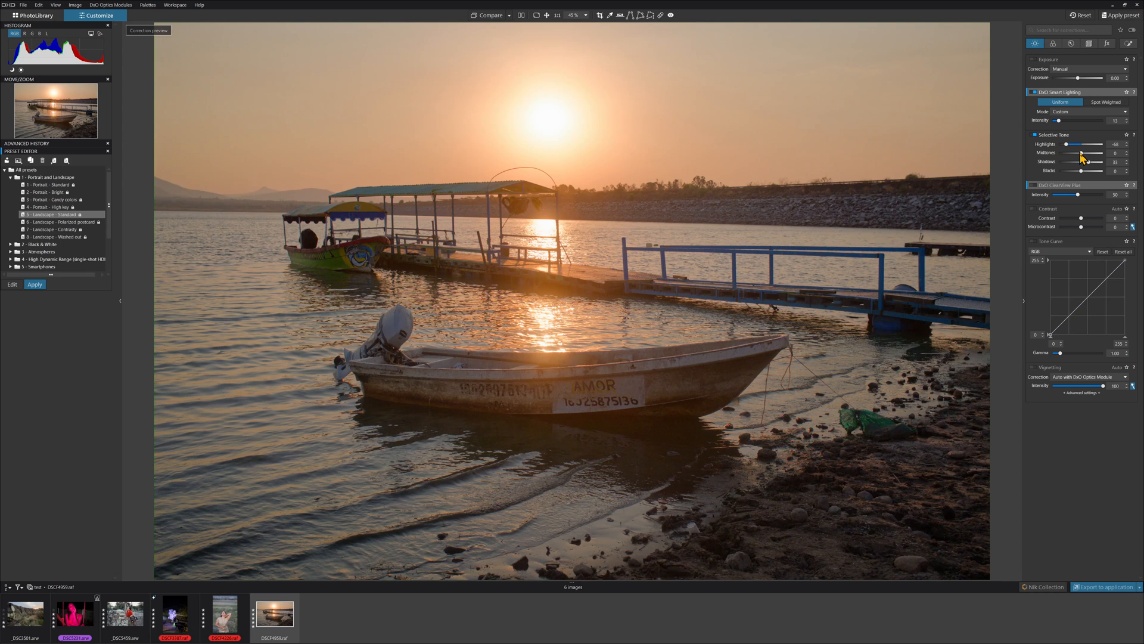
Step: Open the color palette and switch the Working Color Space version to Classic (Legacy)
left_click(1053, 43)
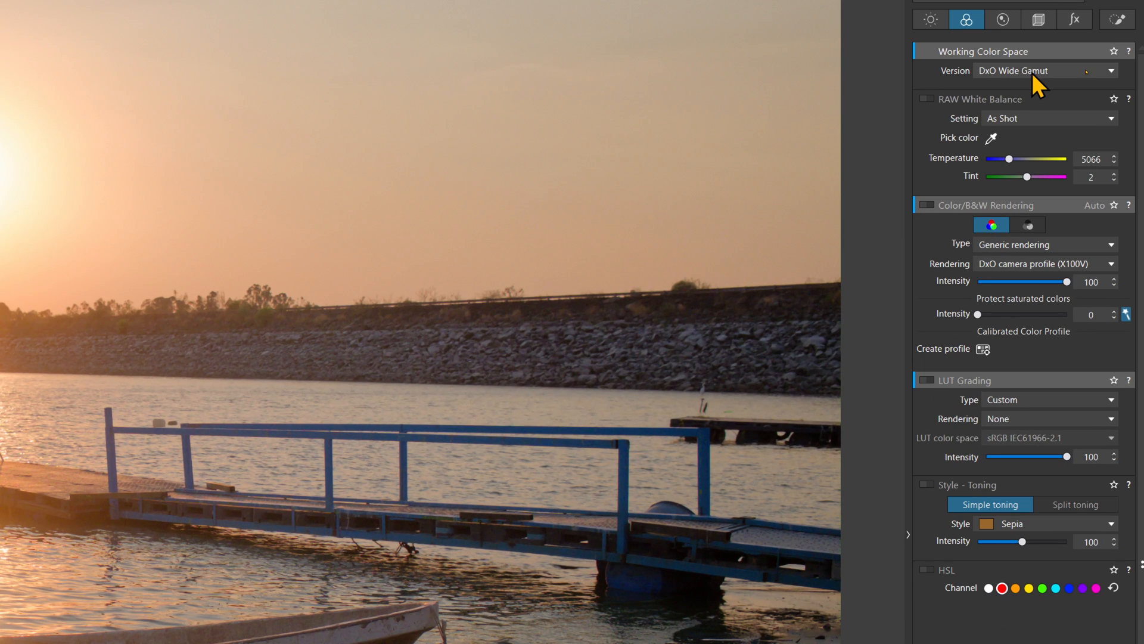
left_click(1086, 71)
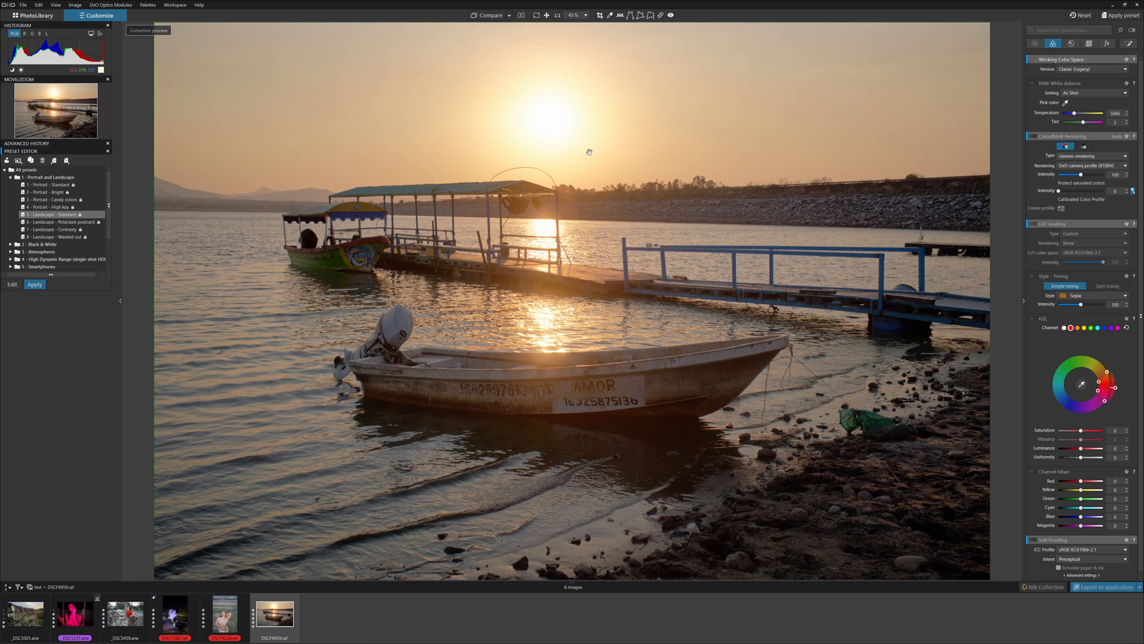
Step: Zoom into the sun area, pan around it and switch between the editing apps to compare results
left_click(600, 139)
left_click_drag(557, 118, 682, 174)
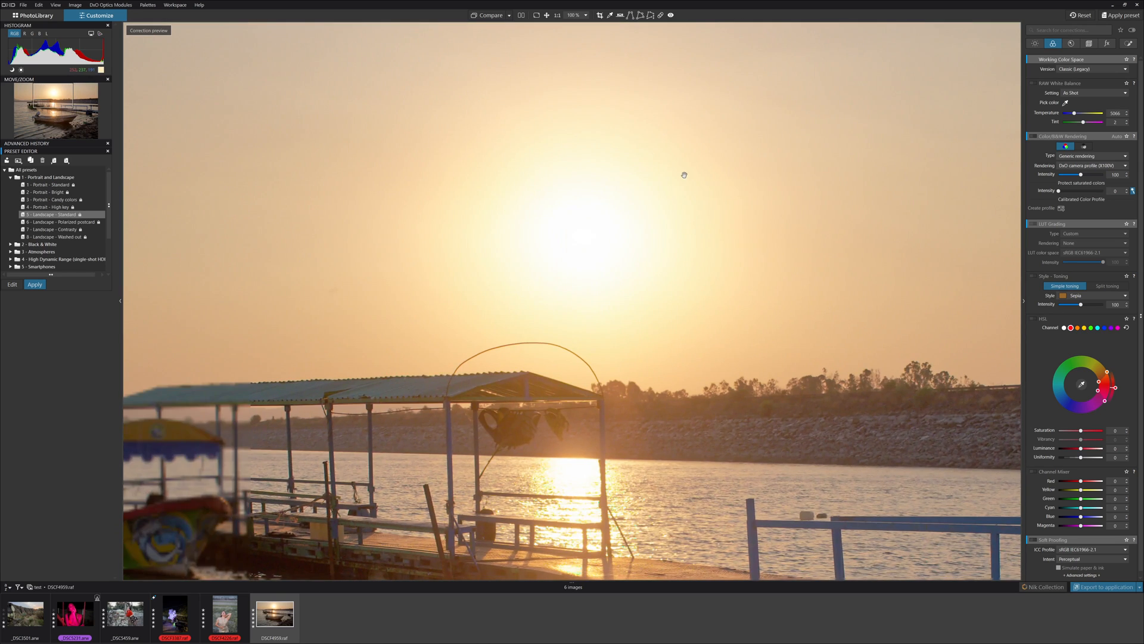
left_click(693, 238)
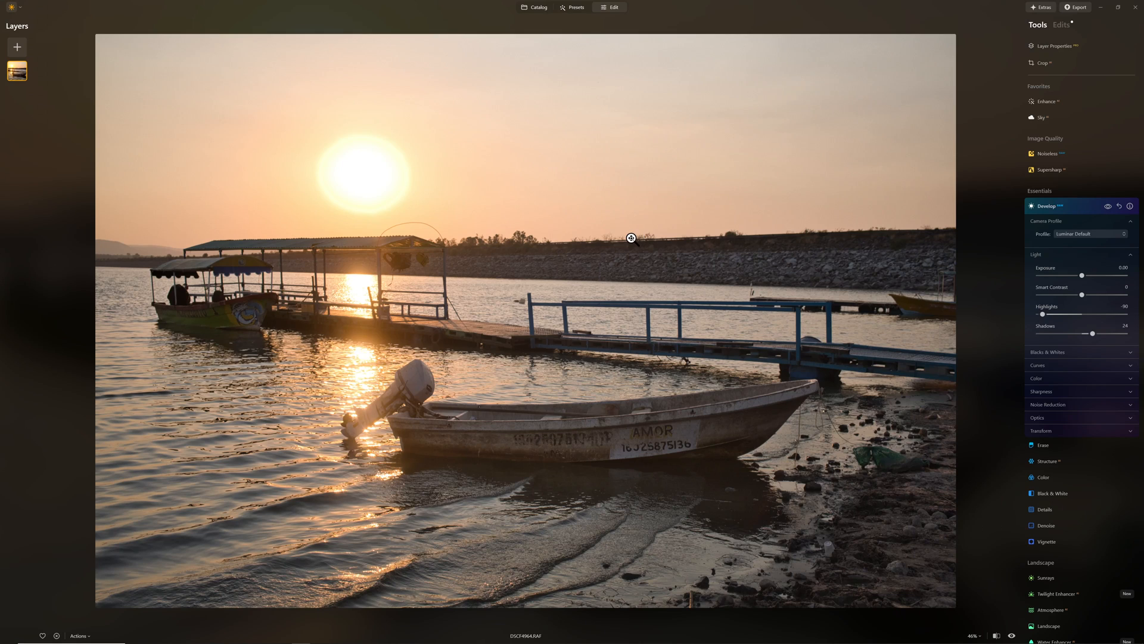
key("alt+Tab")
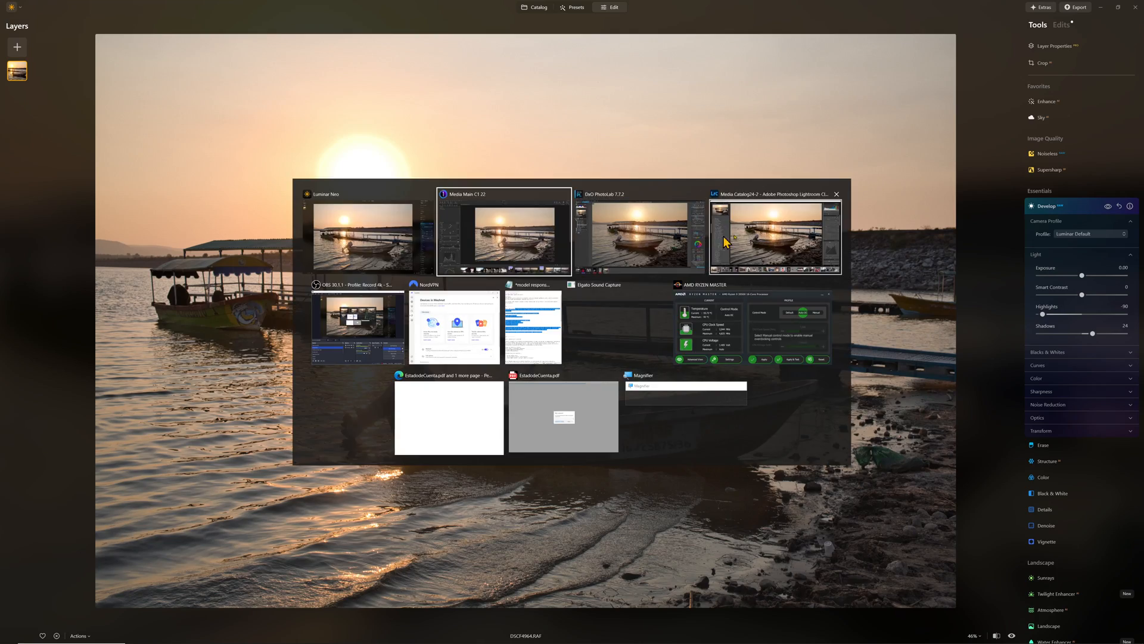